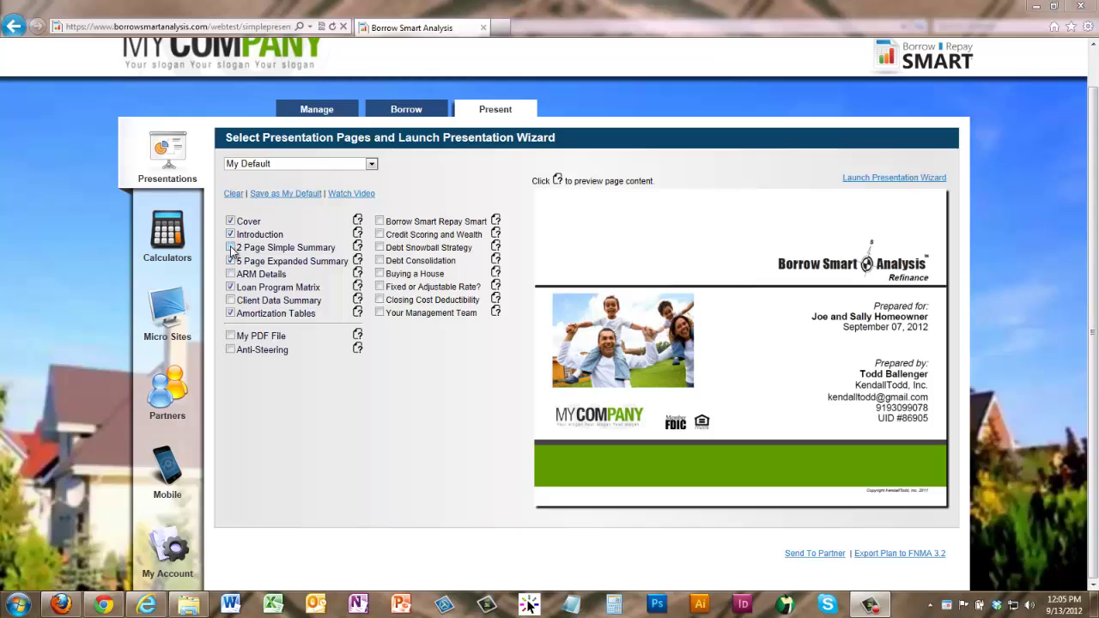
# Include 2 Page Simple Summary and ARM Details, exclude 5 Page Expanded Summary and Amortization Tables, and save the selection as My Default.
pyautogui.click(230, 247)
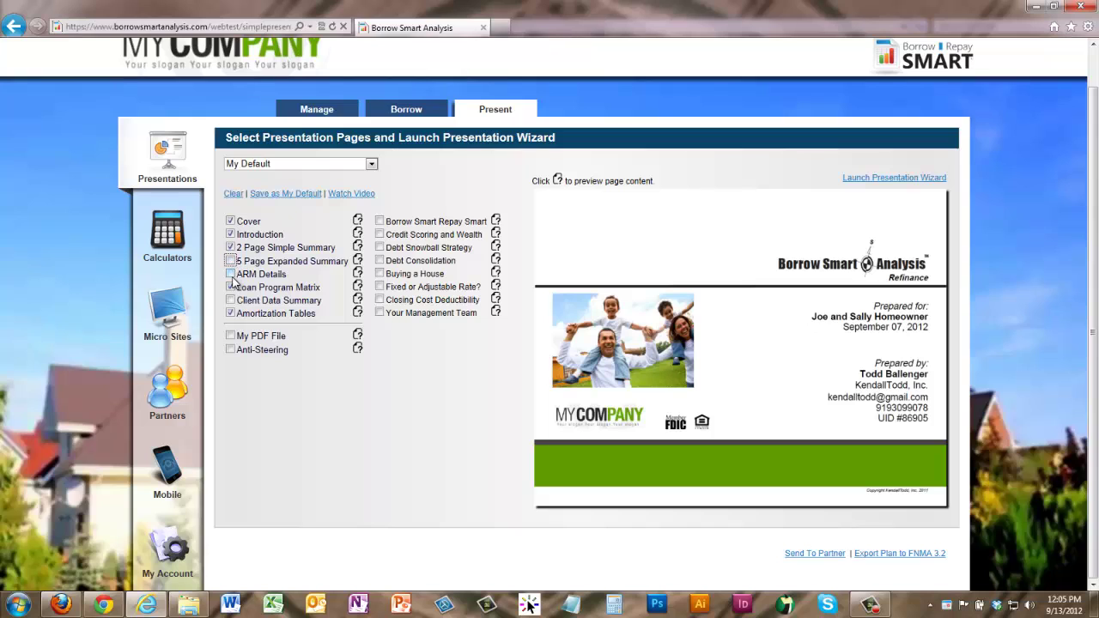
pyautogui.click(230, 287)
pyautogui.click(231, 274)
pyautogui.click(230, 287)
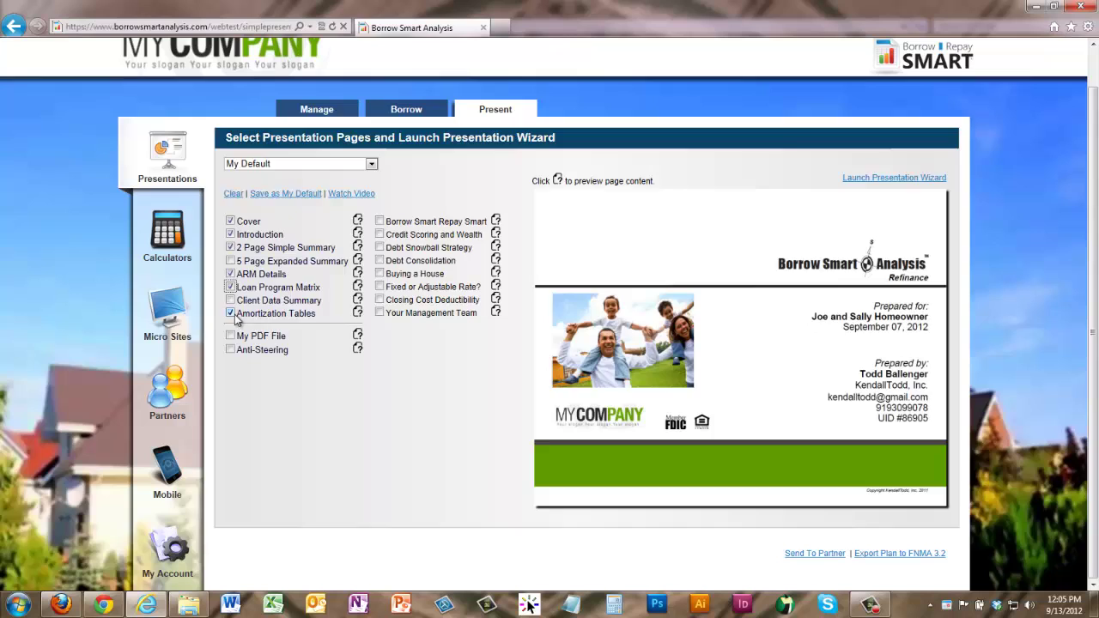
pyautogui.click(230, 313)
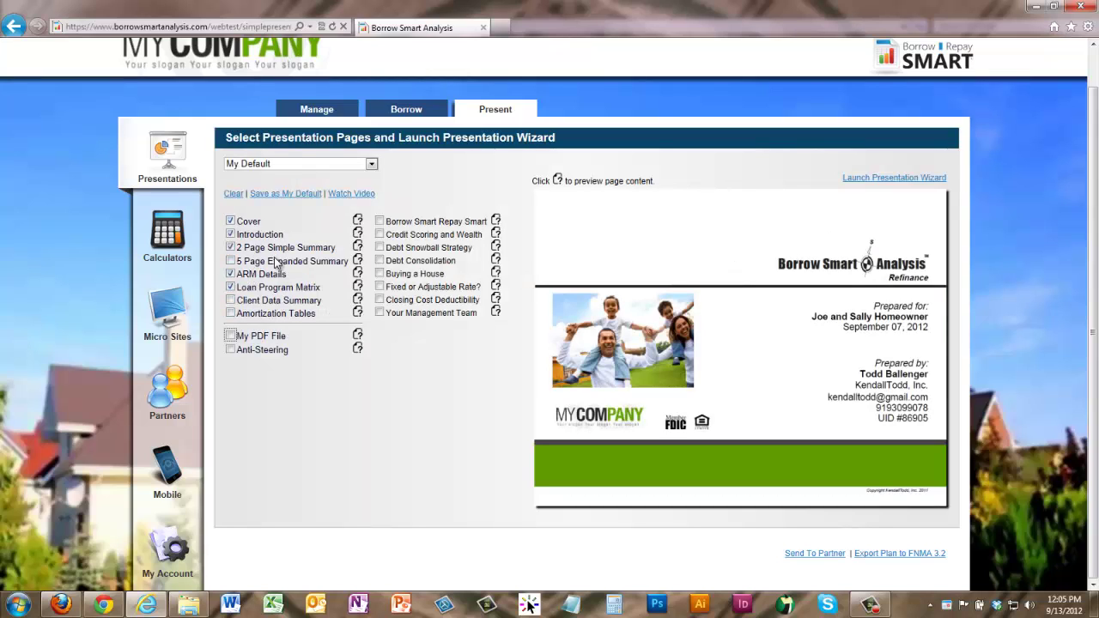
pyautogui.click(279, 197)
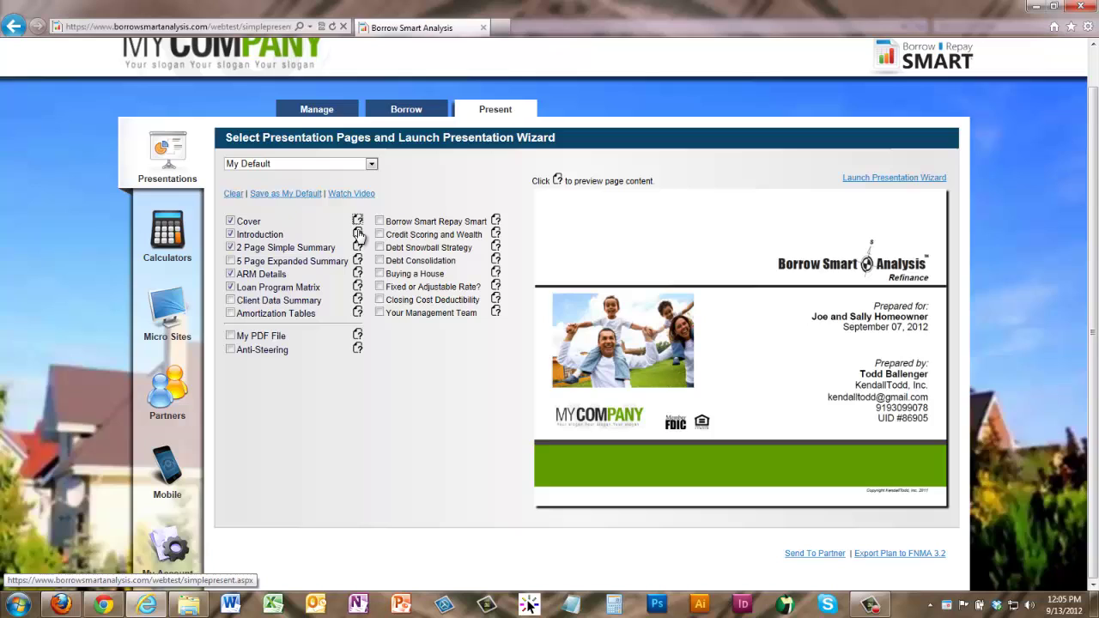
# Preview the content of the Introduction and 2 Page Simple Summary pages.
pyautogui.click(357, 234)
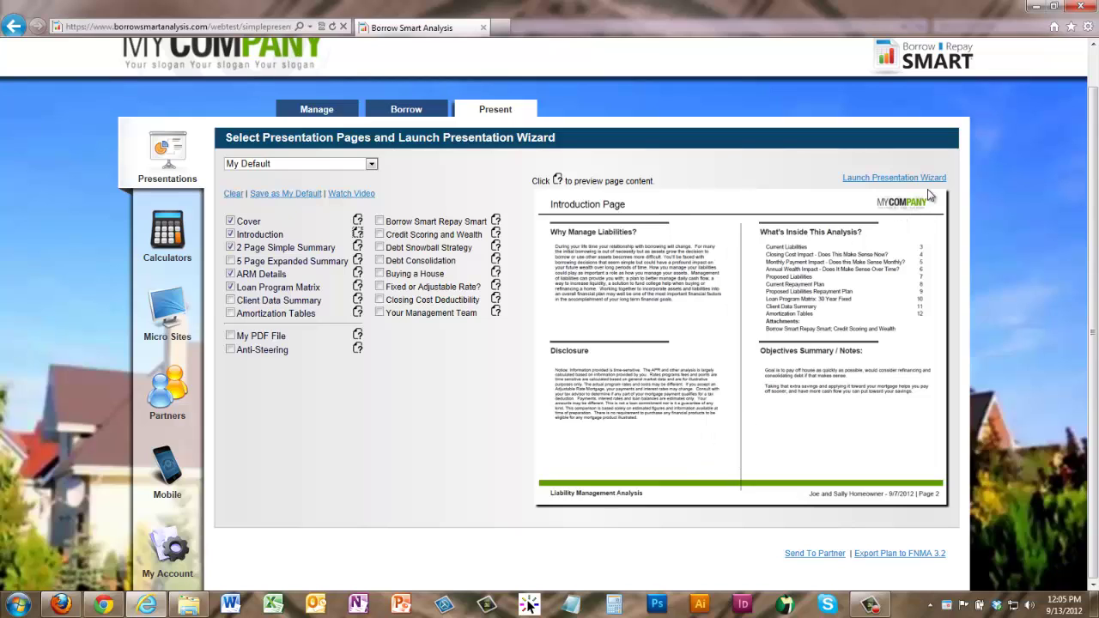
pyautogui.click(358, 248)
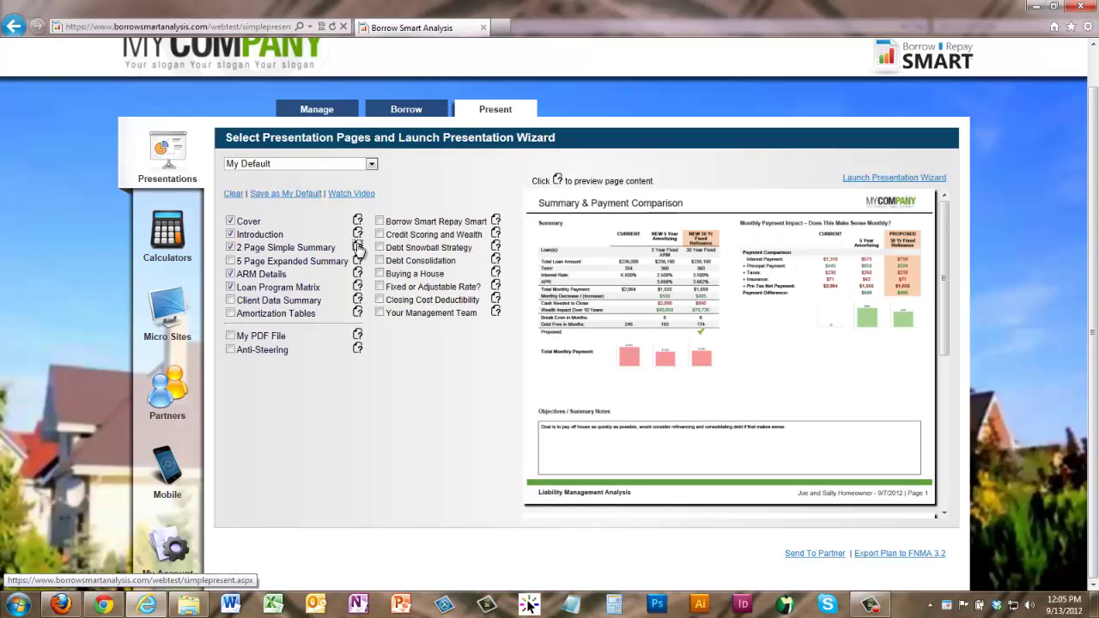
# Replace the 2 Page Simple Summary with the 5 Page Expanded Summary and preview its content through to Proposed Liabilities.
pyautogui.click(230, 261)
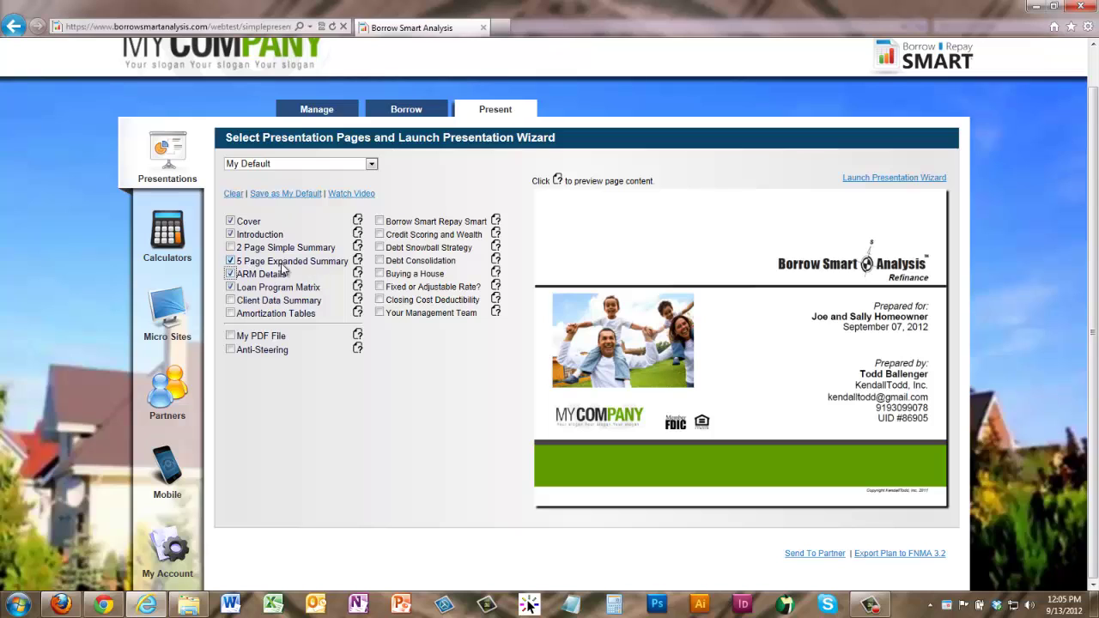
pyautogui.click(358, 261)
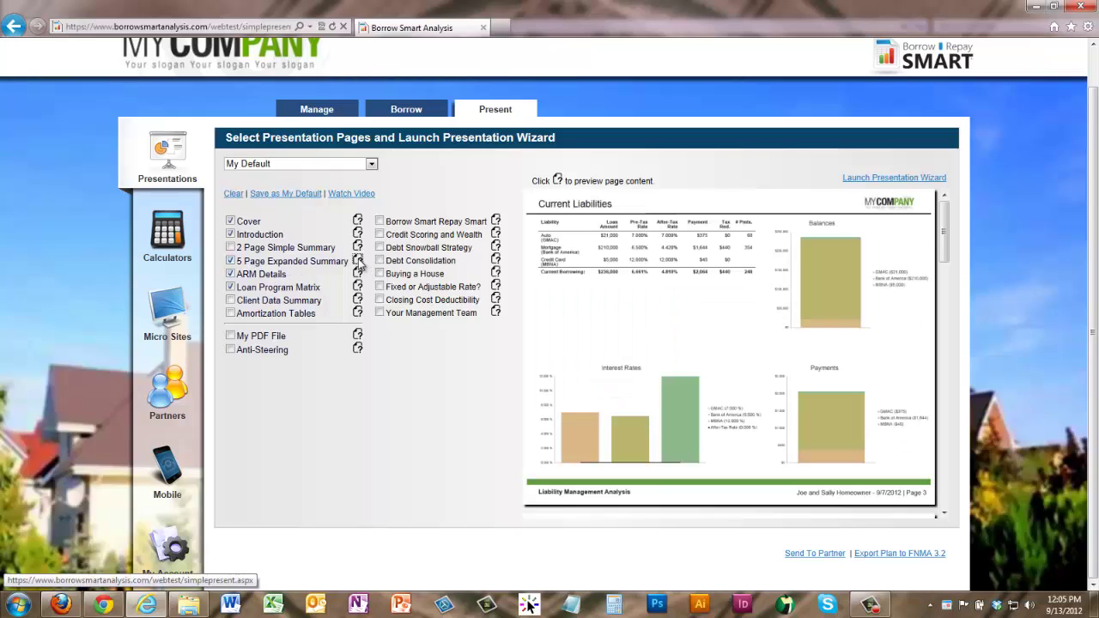
pyautogui.moveTo(942, 235); pyautogui.dragTo(948, 490)
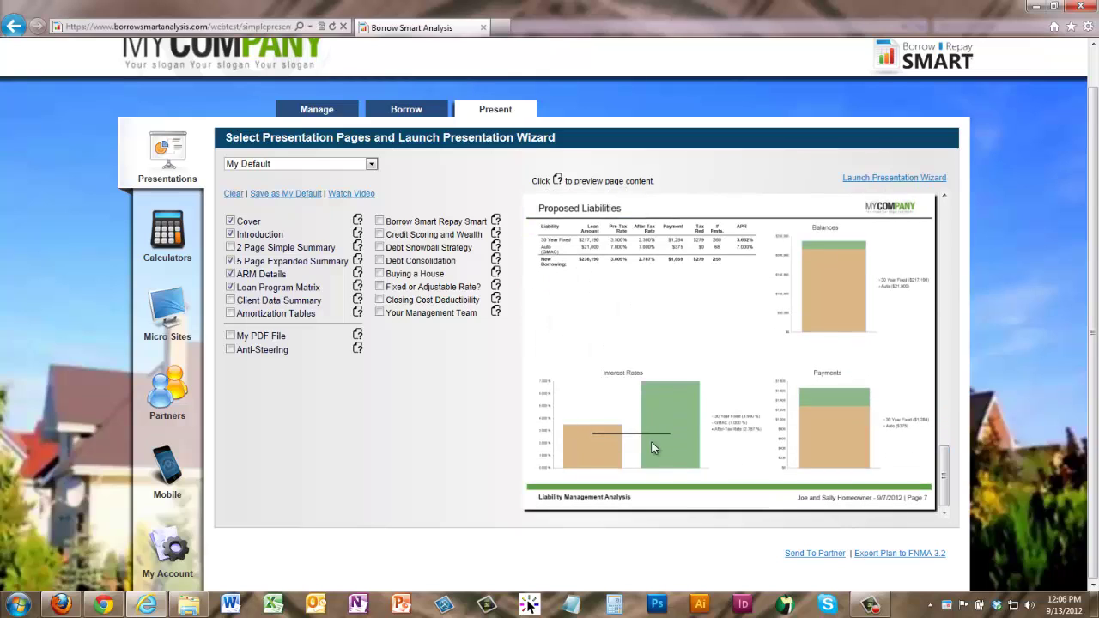
# Preview the Client Data Summary and Amortization Tables pages.
pyautogui.click(358, 301)
pyautogui.click(358, 314)
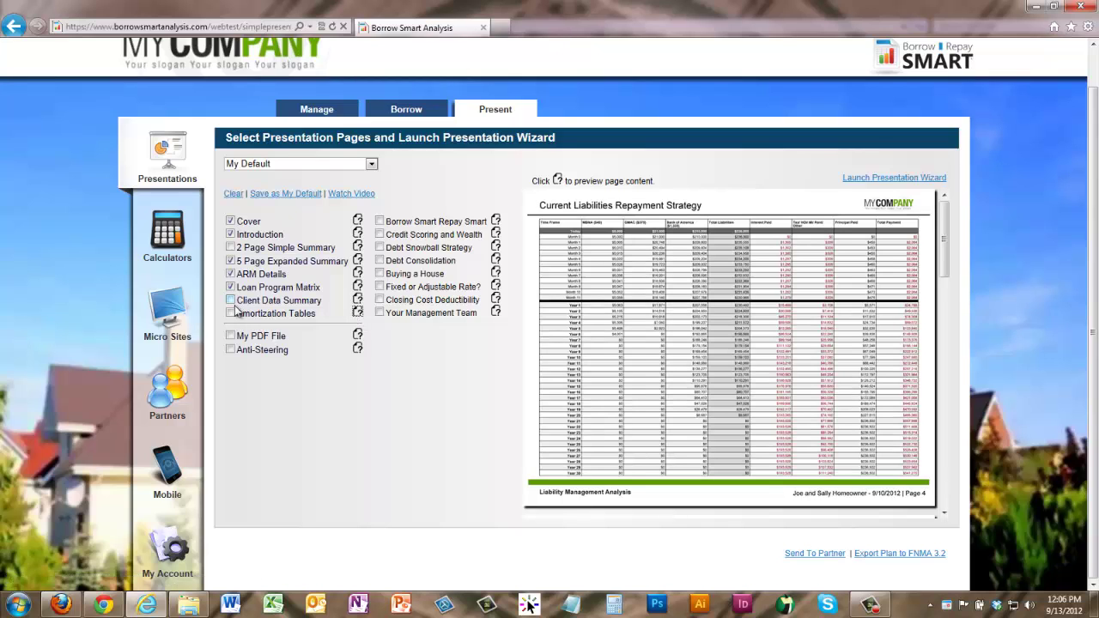
pyautogui.moveTo(944, 246); pyautogui.dragTo(951, 199)
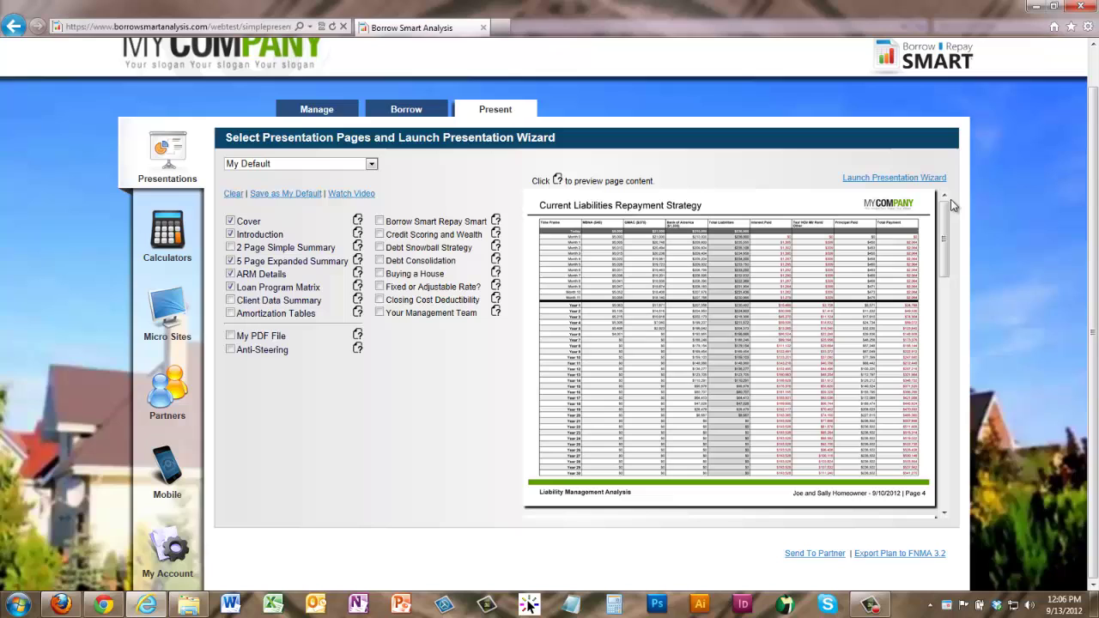
# Preview the Credit Scoring and Wealth strategy alert and add it to the presentation pages.
pyautogui.click(496, 233)
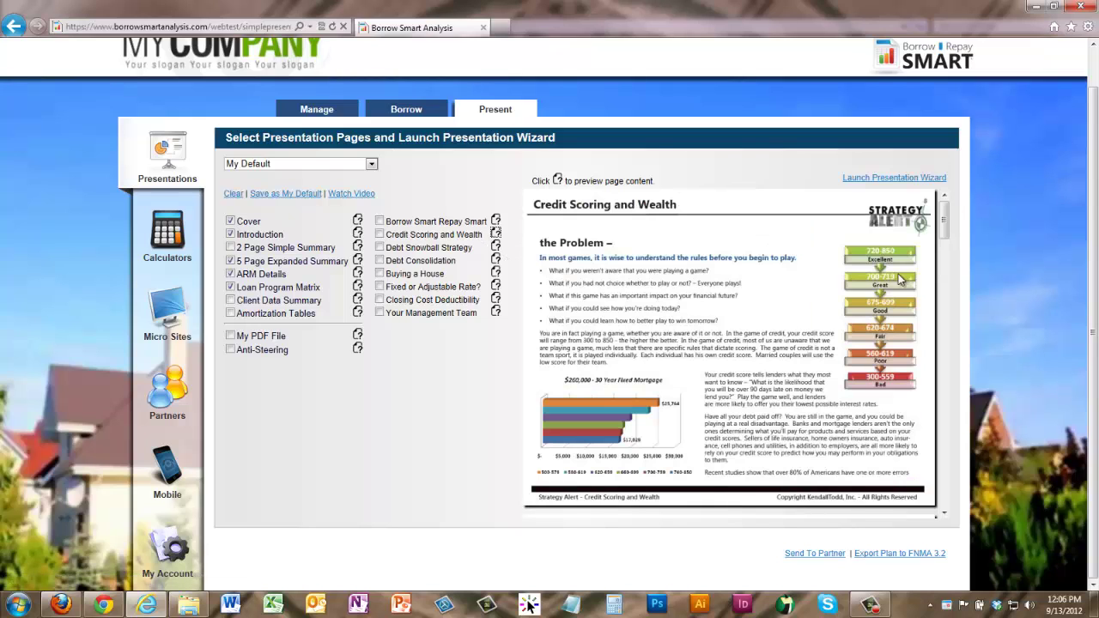
pyautogui.moveTo(943, 230)
pyautogui.mouseDown()
pyautogui.moveTo(942, 301)
pyautogui.moveTo(942, 228)
pyautogui.mouseUp()
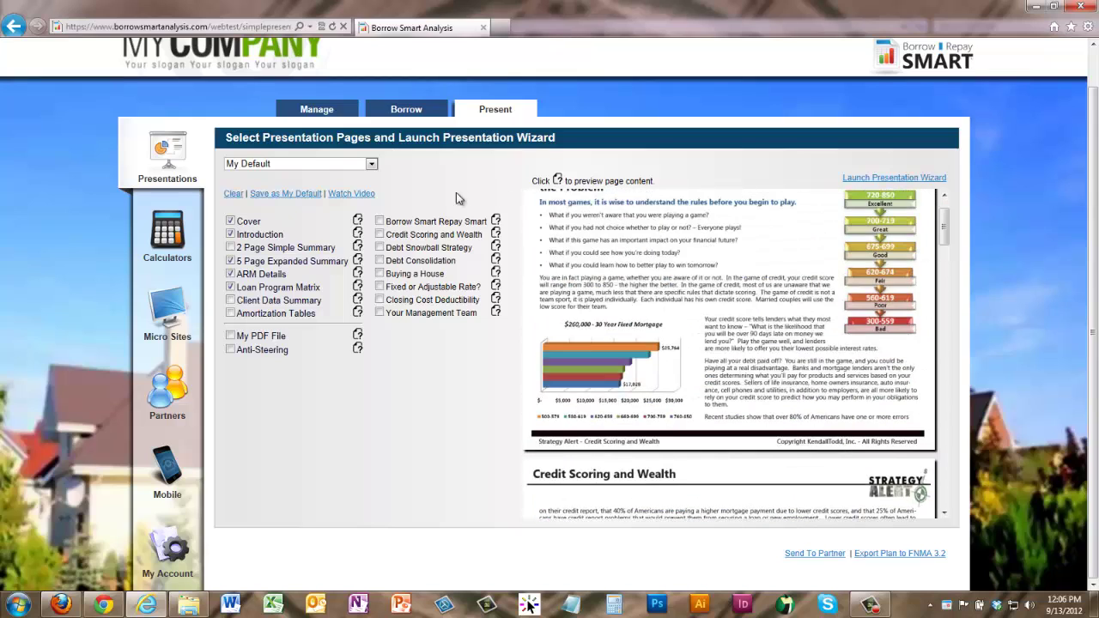
pyautogui.click(381, 234)
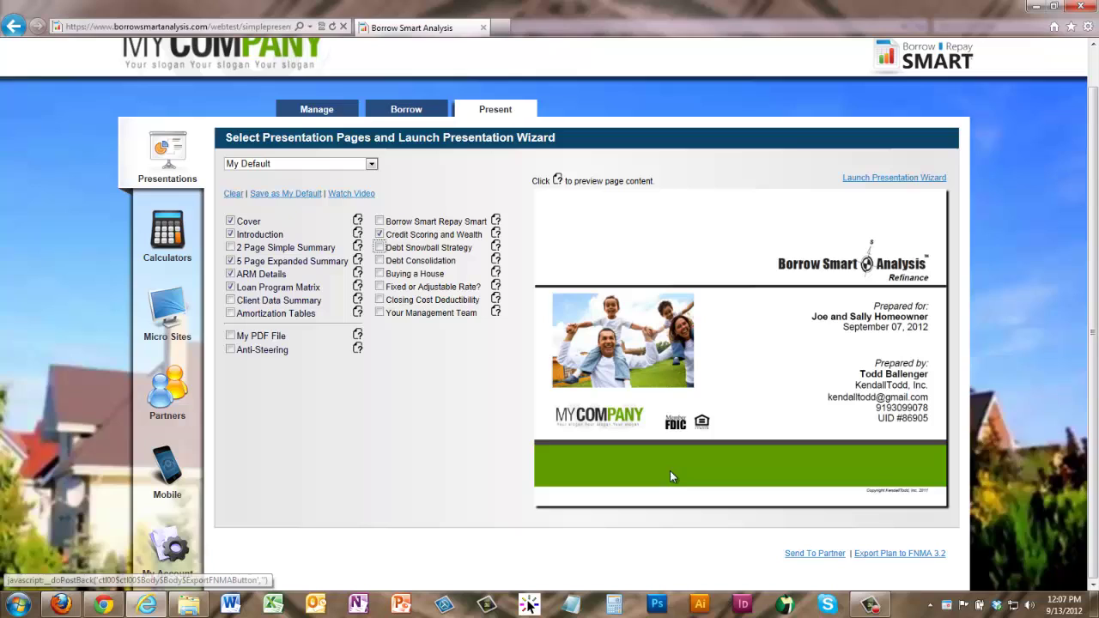
# Launch the Presentation Wizard and maximize the web presentation window.
pyautogui.click(913, 180)
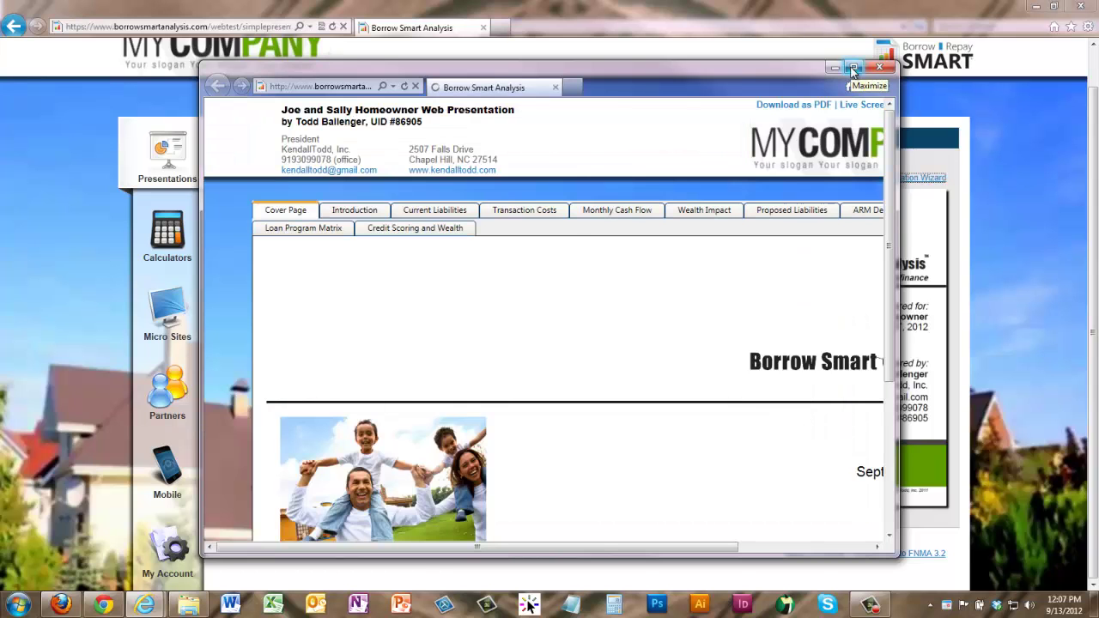
pyautogui.click(853, 69)
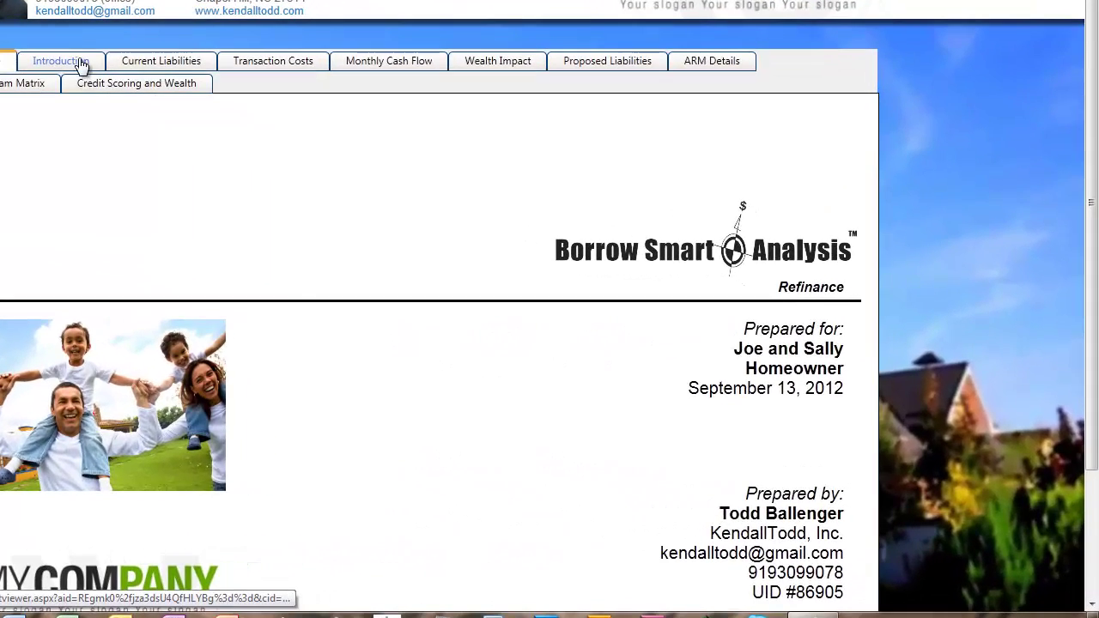
# Look through the web presentation's pages in order, from Introduction and Current Liabilities to Loan Program Matrix and Credit Scoring and Wealth.
pyautogui.click(285, 153)
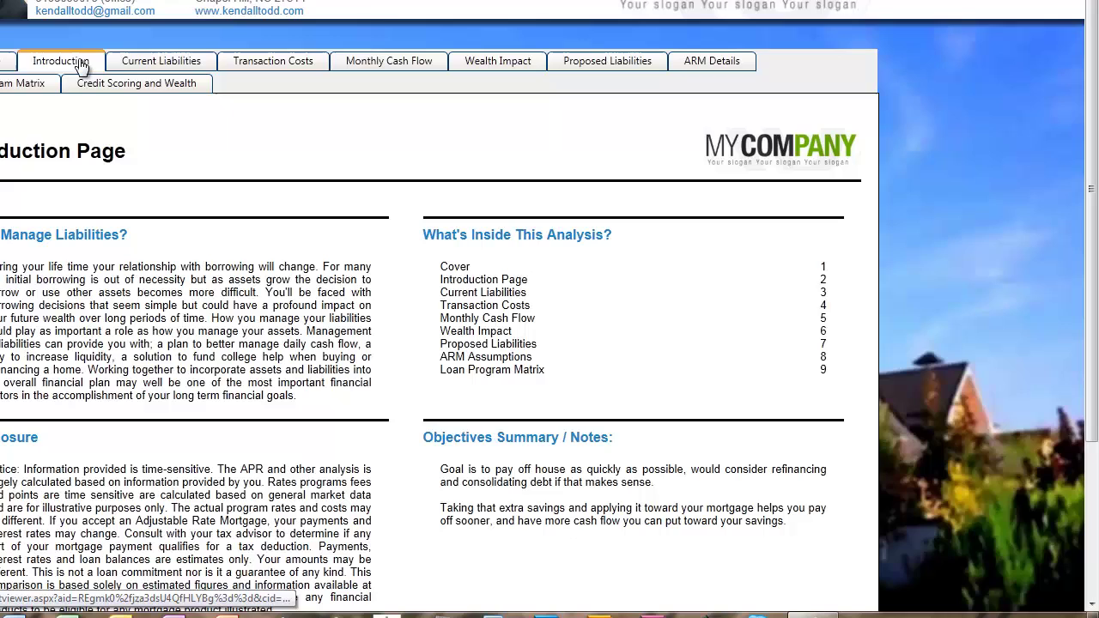
pyautogui.click(178, 69)
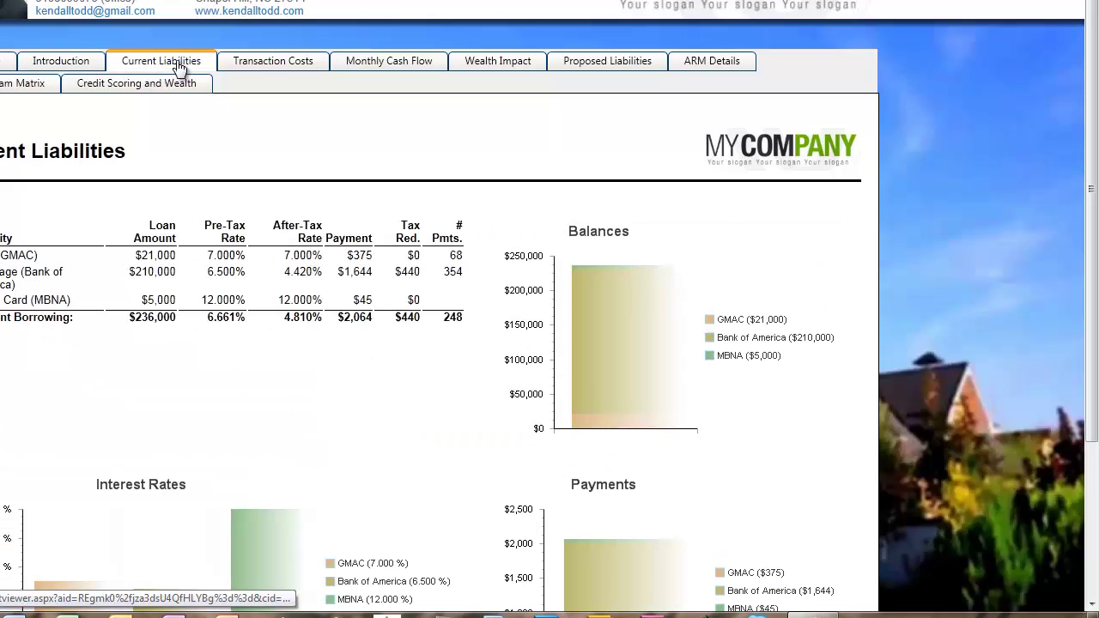
pyautogui.click(273, 71)
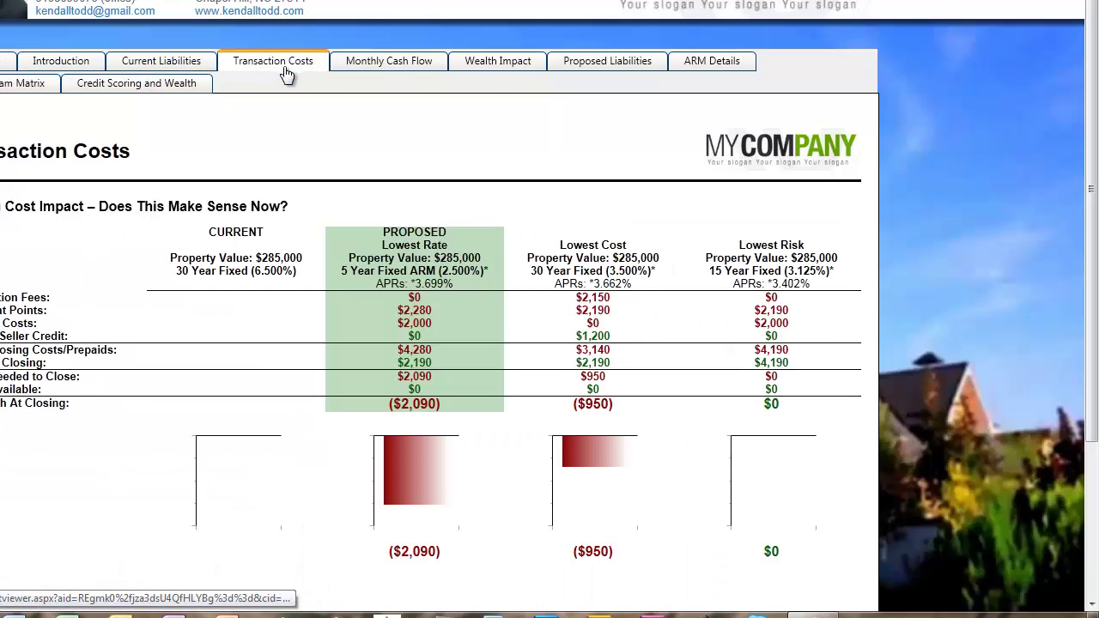
pyautogui.click(419, 68)
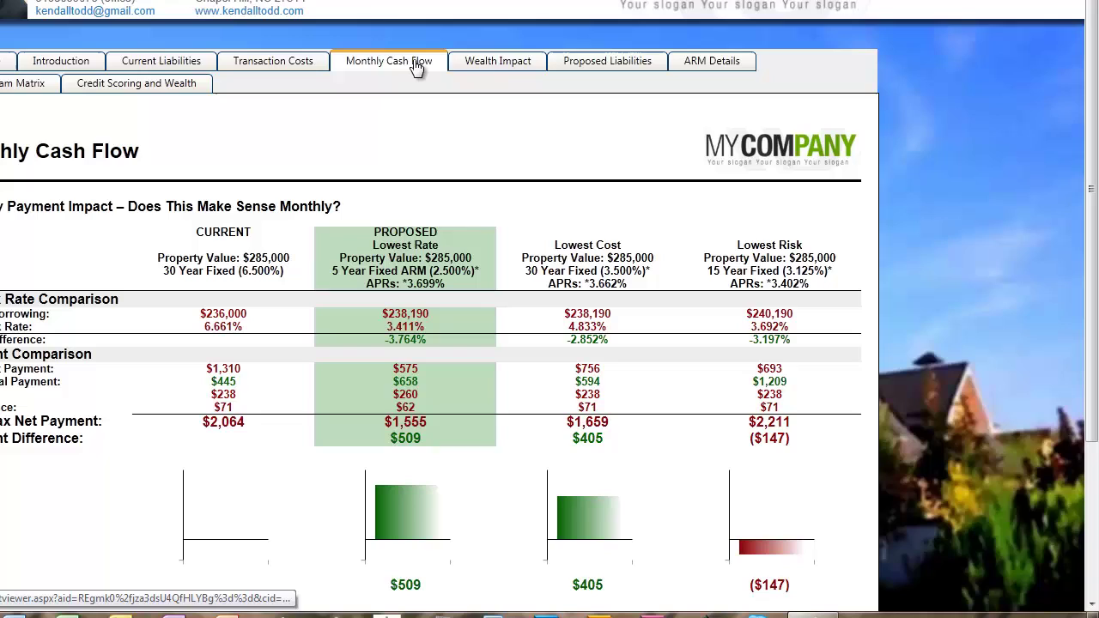
pyautogui.click(513, 69)
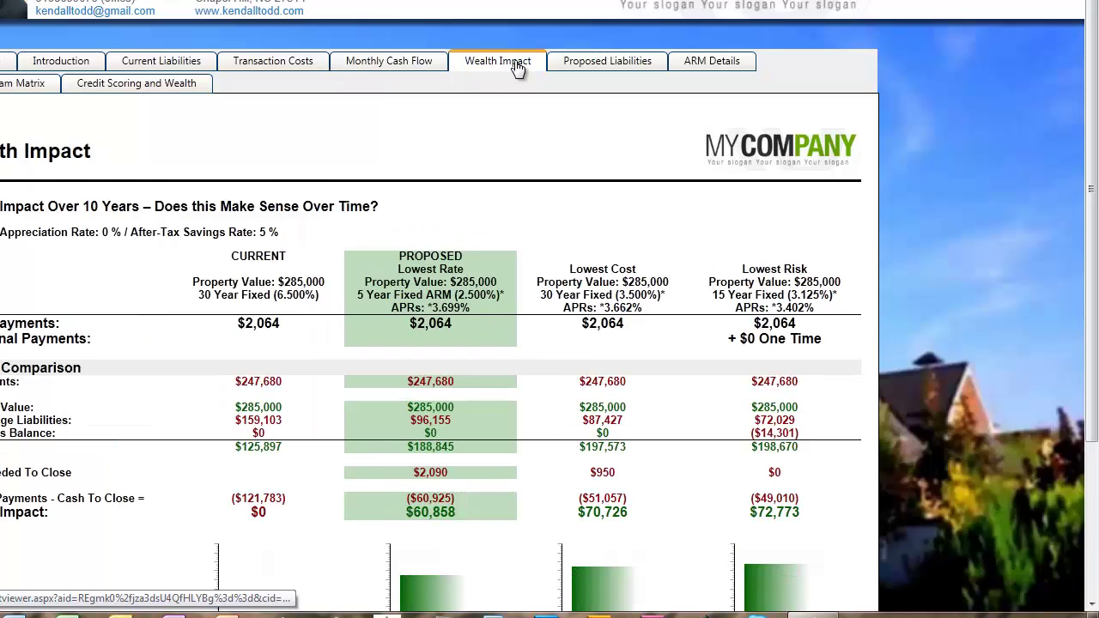
pyautogui.click(601, 66)
pyautogui.click(702, 69)
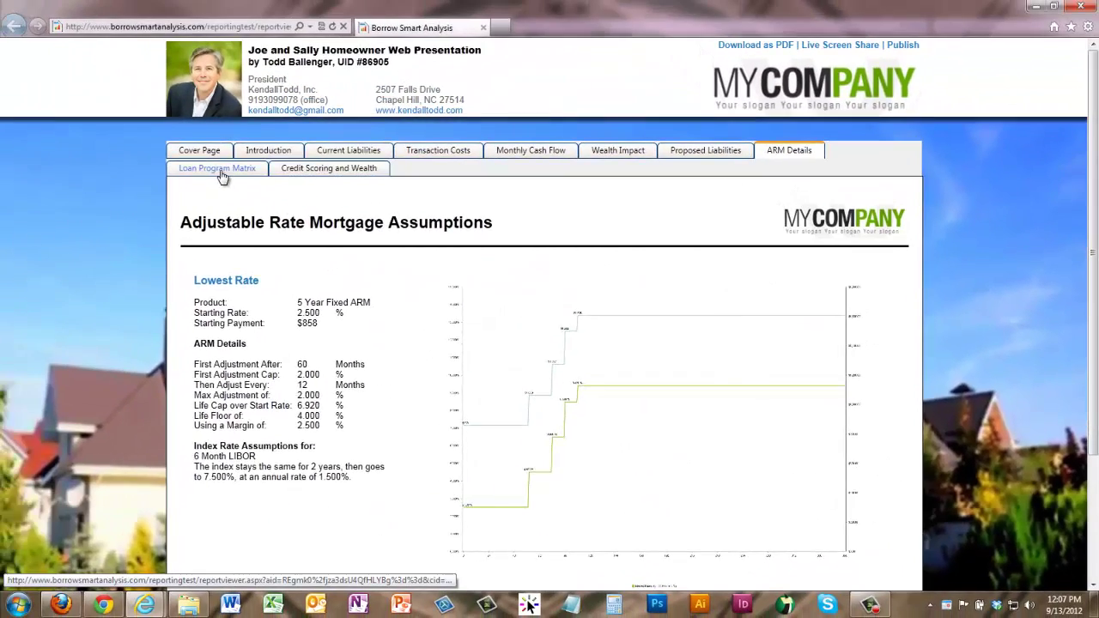
pyautogui.click(219, 170)
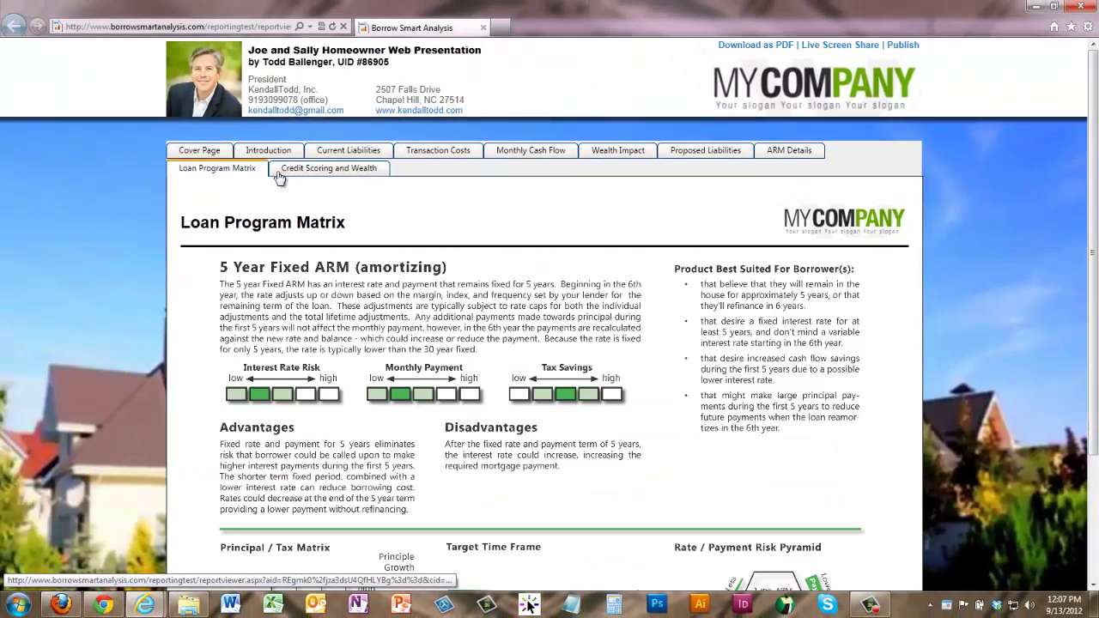
pyautogui.click(322, 169)
# Review the ARM Details and Proposed Liabilities pages again and return to the Cover Page.
pyautogui.click(797, 158)
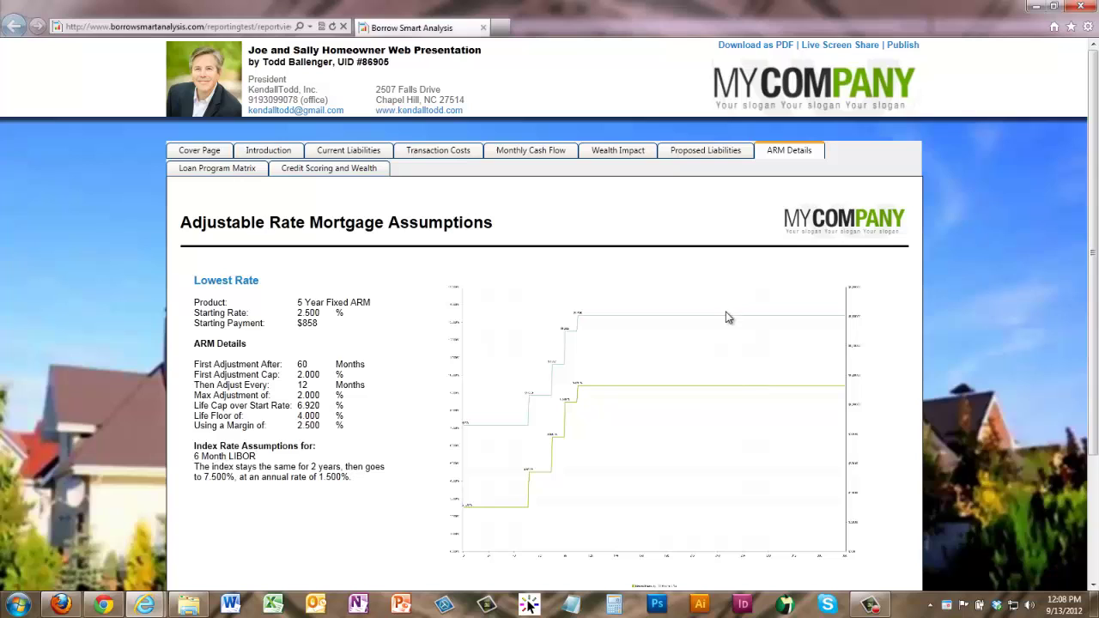
pyautogui.click(706, 159)
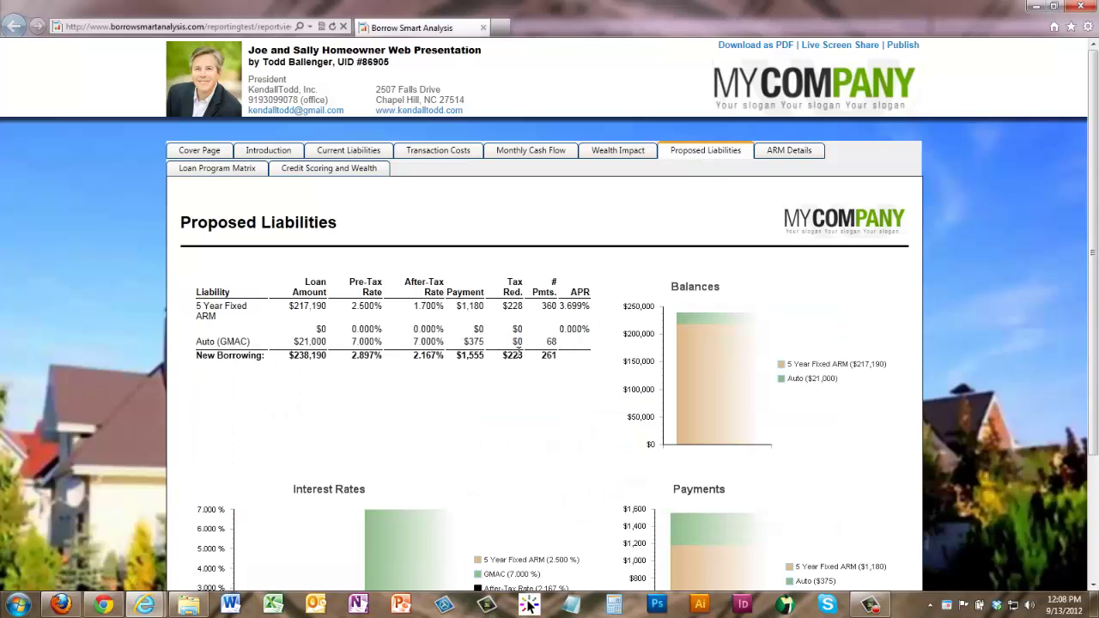
pyautogui.click(224, 155)
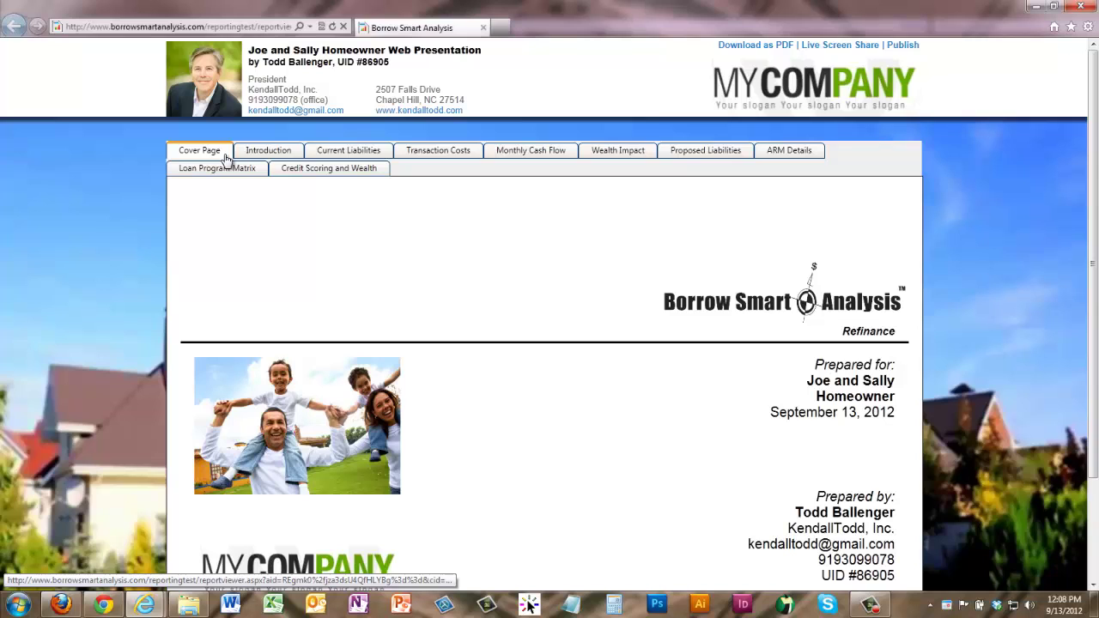
# Request the presentation as a PDF, open the live screen sharing options, and dismiss the file download.
pyautogui.click(749, 50)
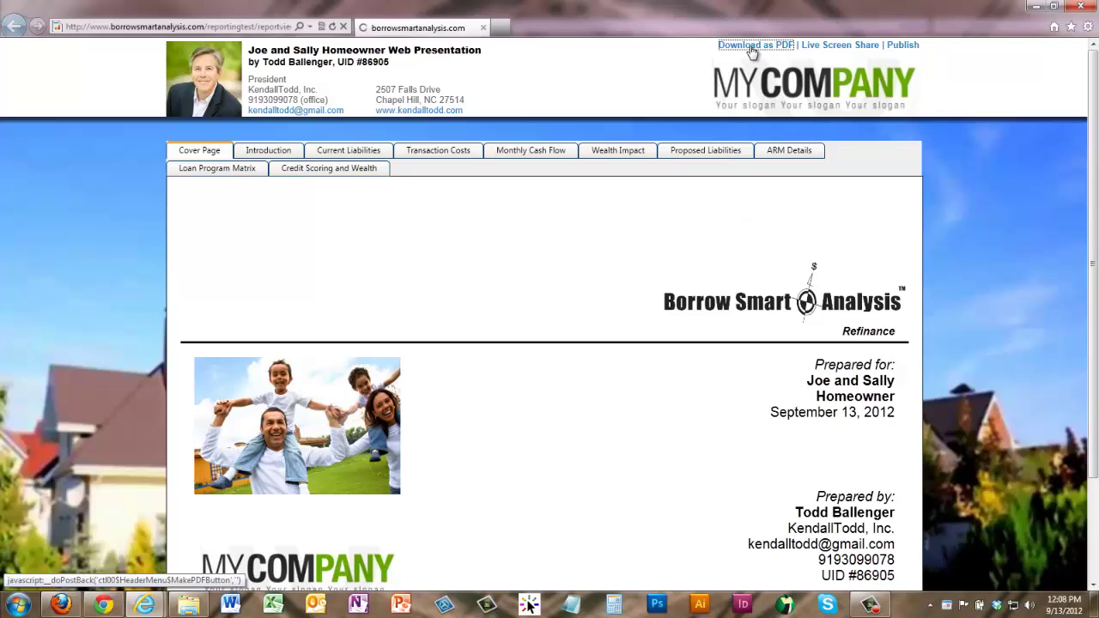
pyautogui.click(837, 45)
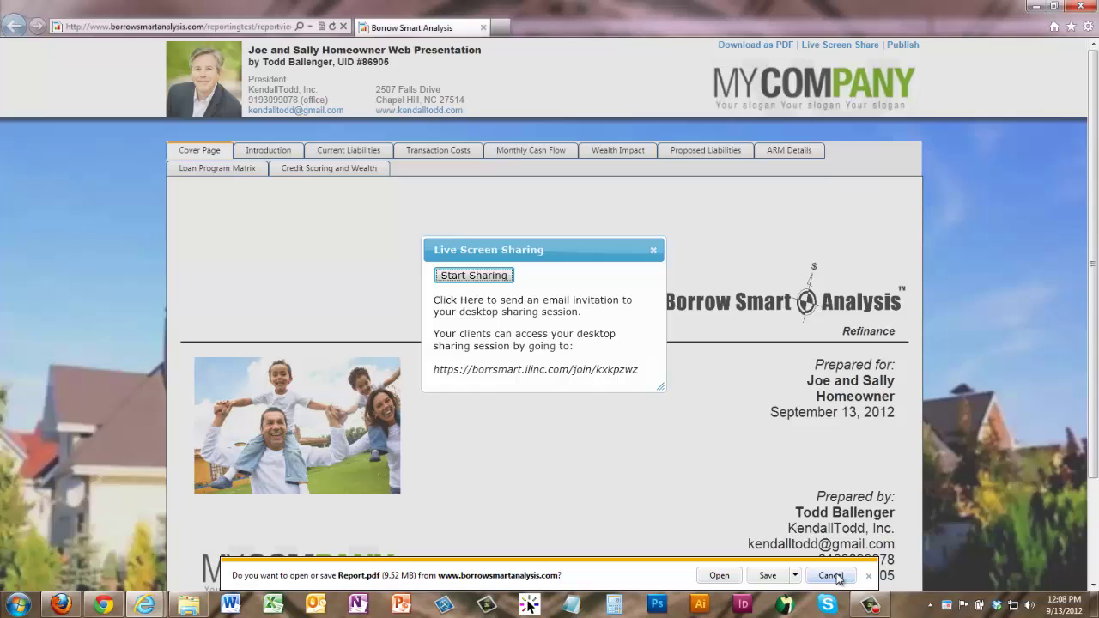
pyautogui.click(868, 575)
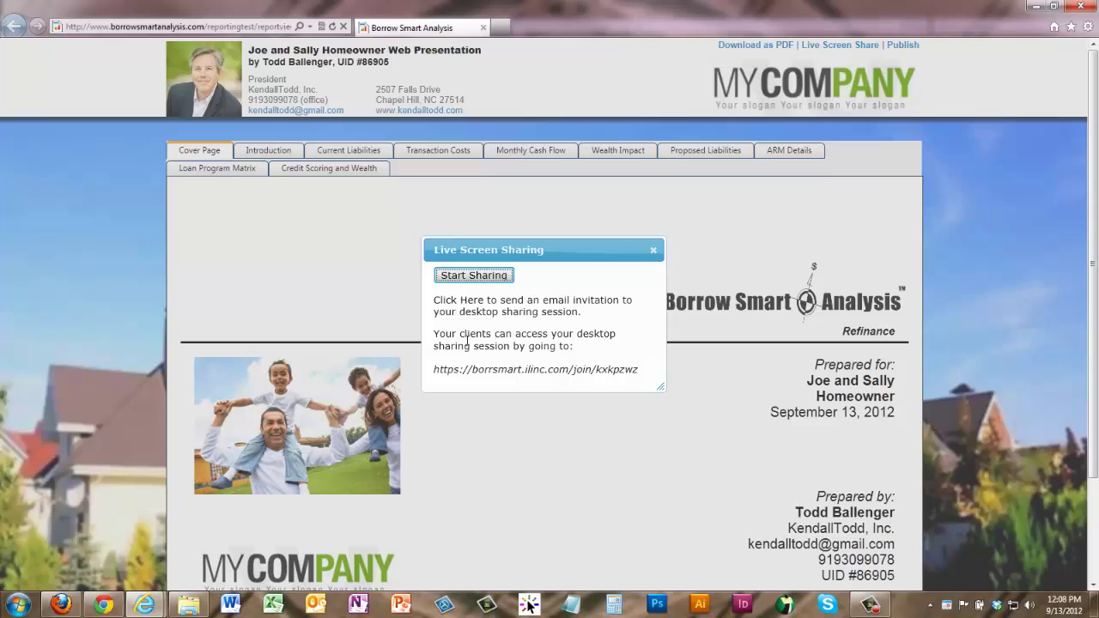
# Highlight the client's session link in the live screen sharing dialog and close the dialog.
pyautogui.moveTo(433, 370); pyautogui.dragTo(635, 378)
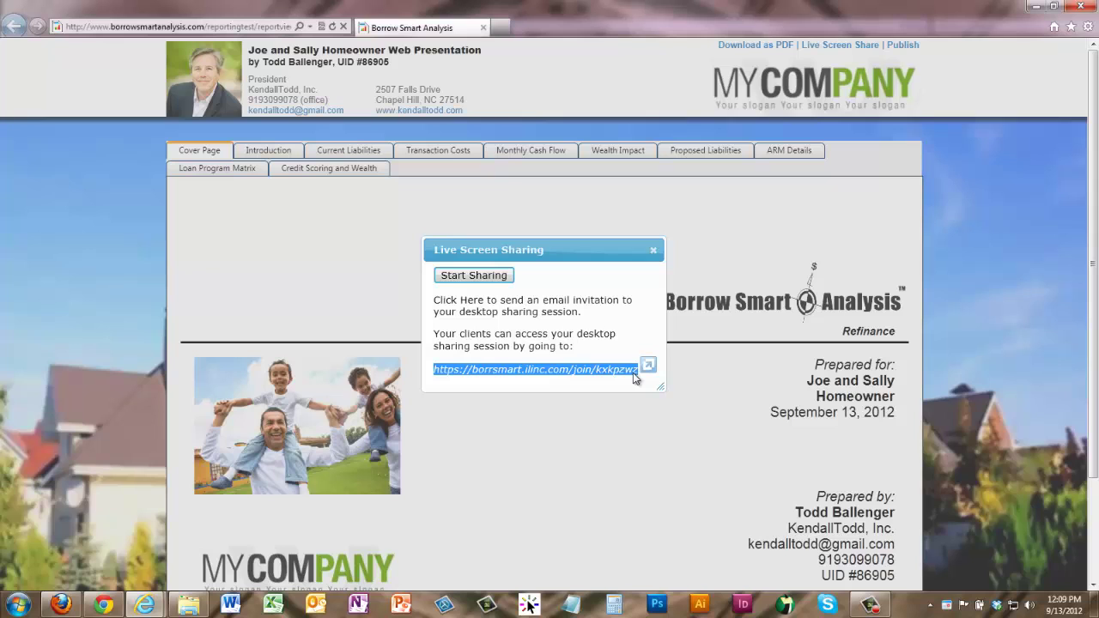
pyautogui.click(654, 251)
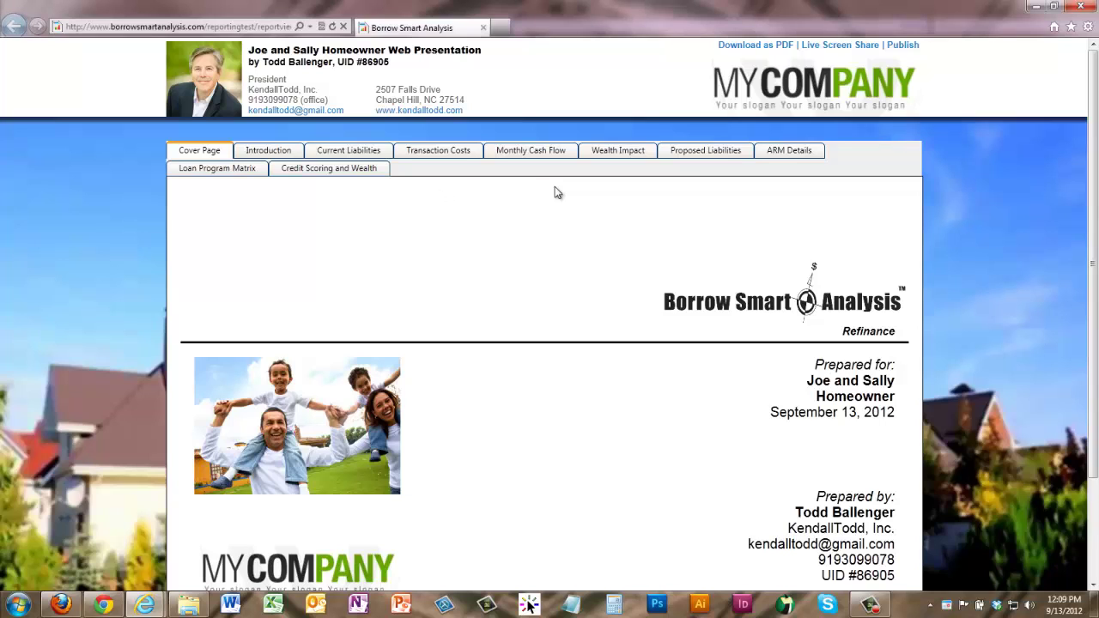
# Publish the presentation without adding a video recording and open the client's report link in a maximized window.
pyautogui.click(908, 48)
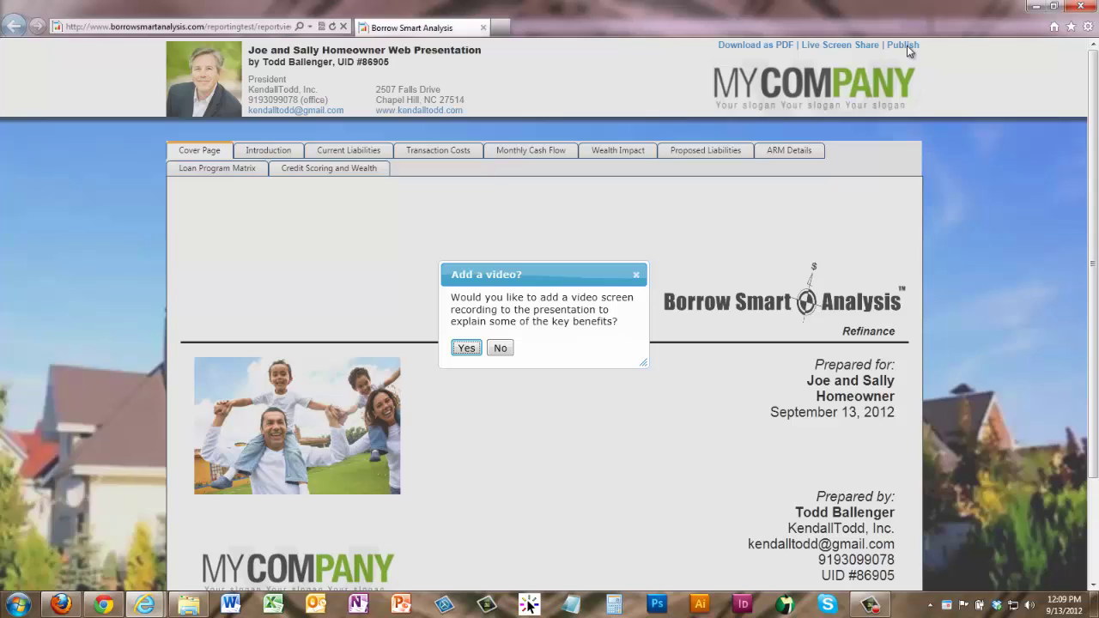
pyautogui.click(502, 347)
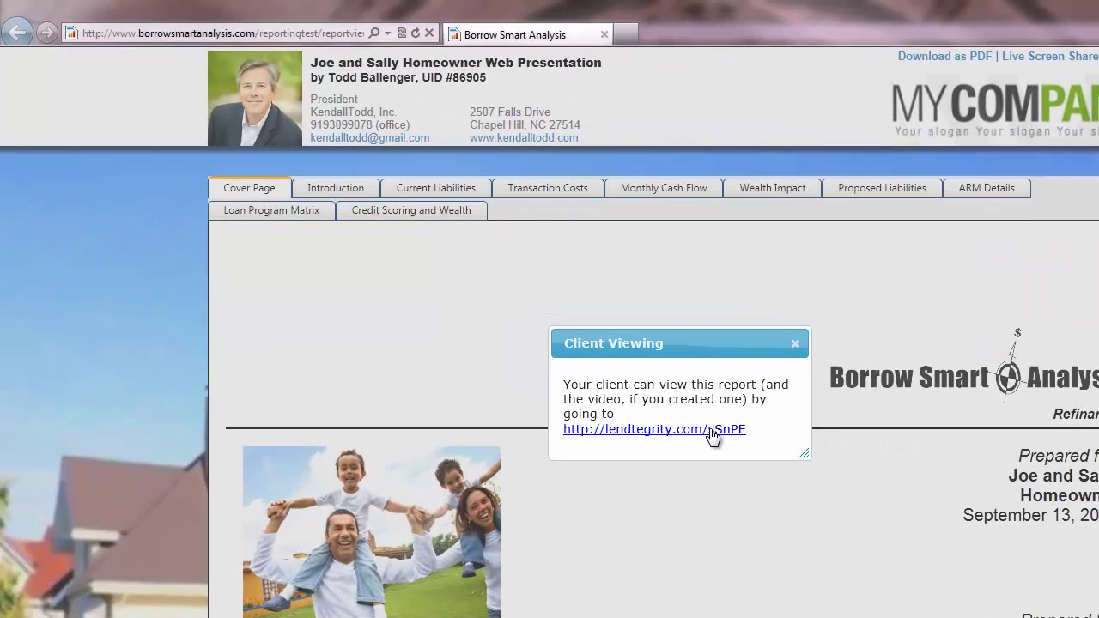
pyautogui.click(710, 430)
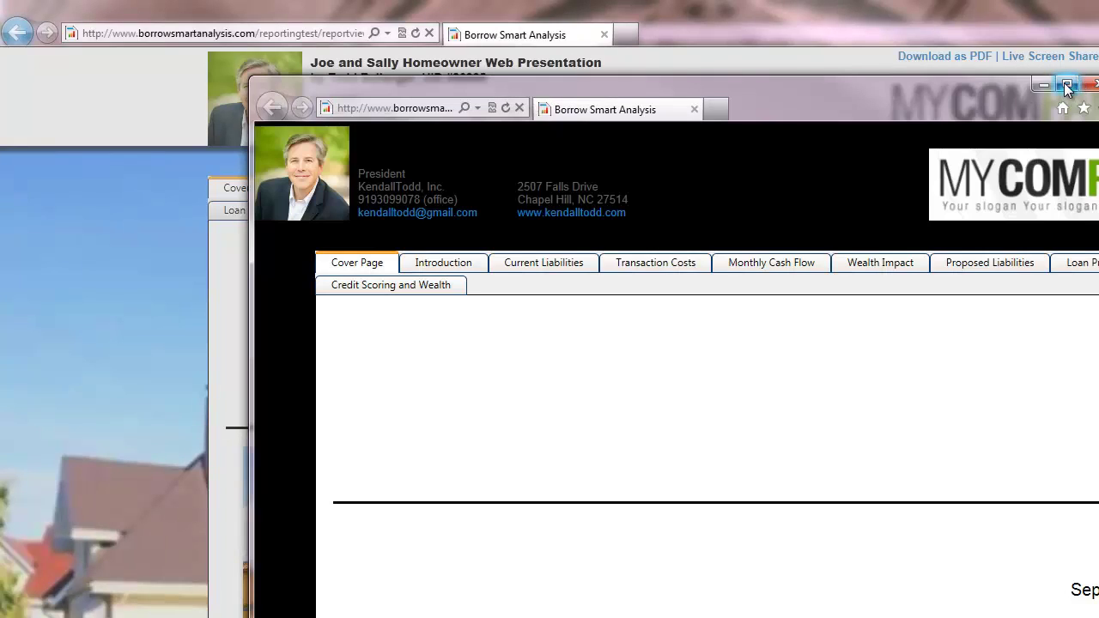
pyautogui.click(1066, 83)
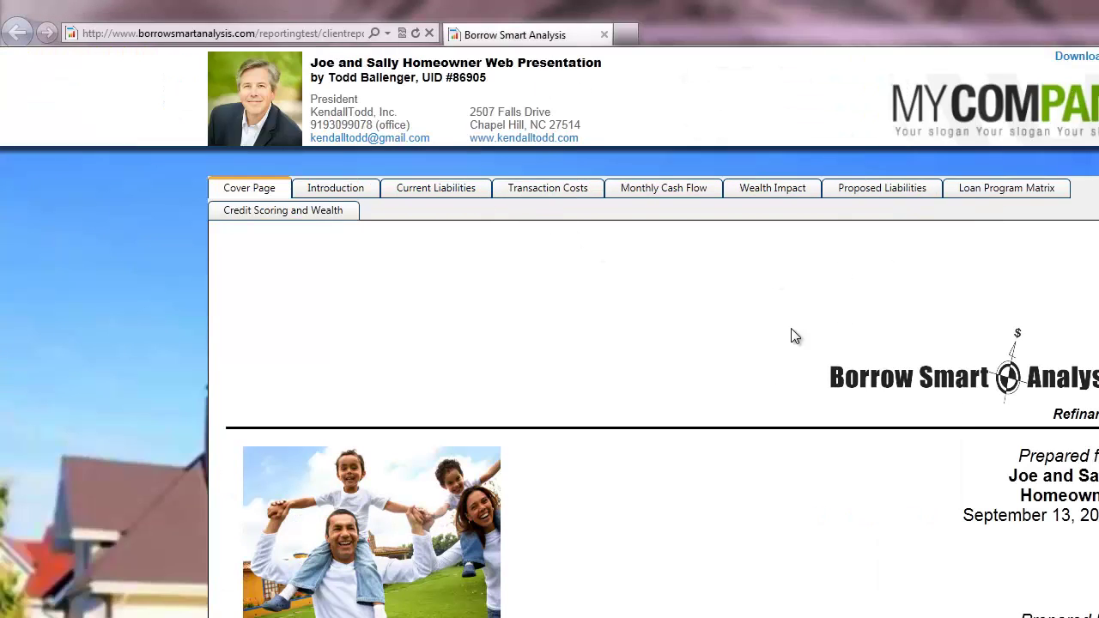
# Review the client report from the Introduction through Monthly Cash Flow pages and return to the Cover Page.
pyautogui.click(351, 189)
pyautogui.click(440, 191)
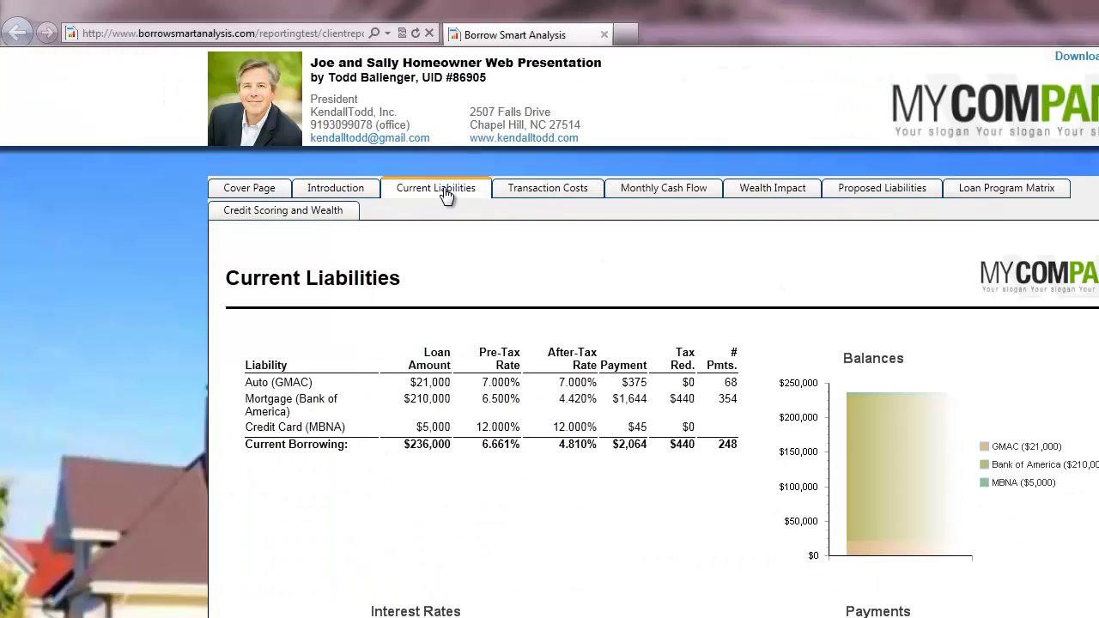
pyautogui.click(544, 190)
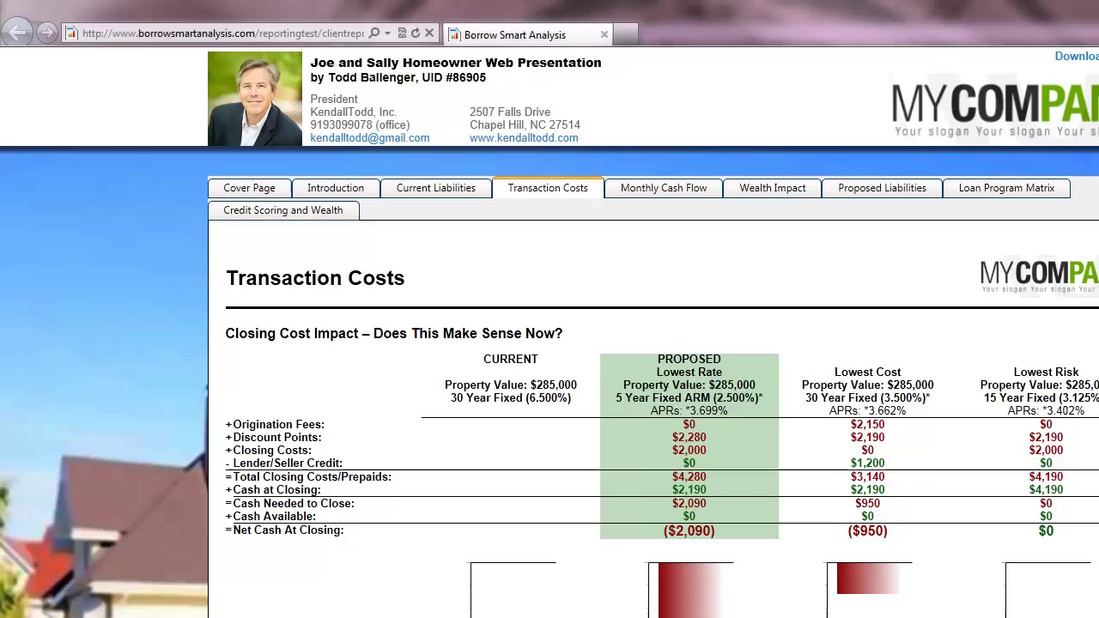
pyautogui.click(641, 191)
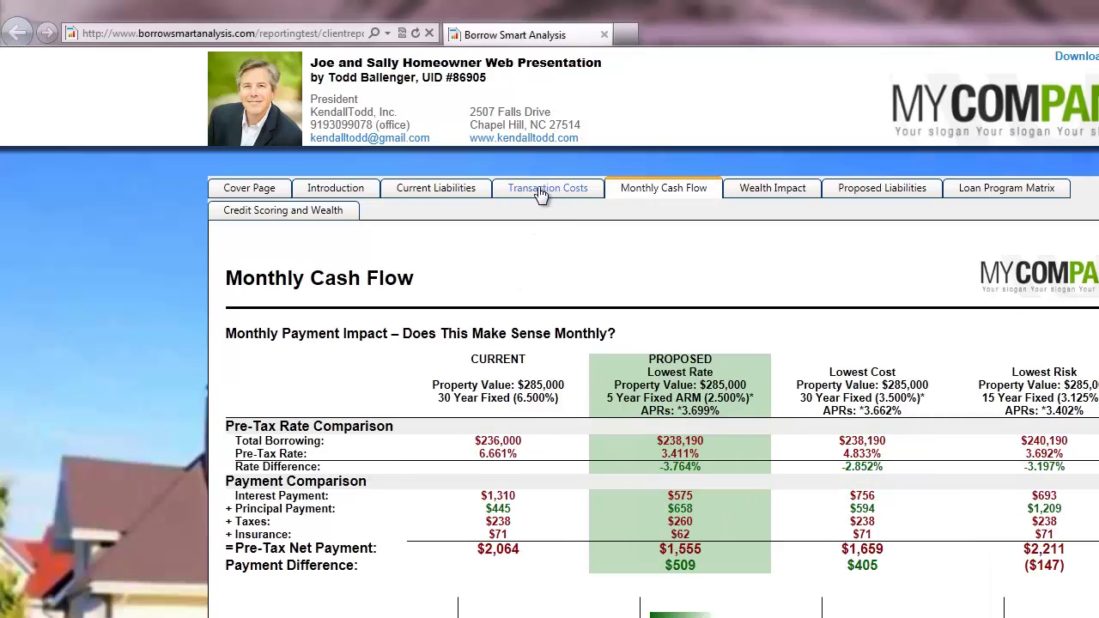
pyautogui.click(541, 192)
pyautogui.click(439, 196)
pyautogui.click(337, 191)
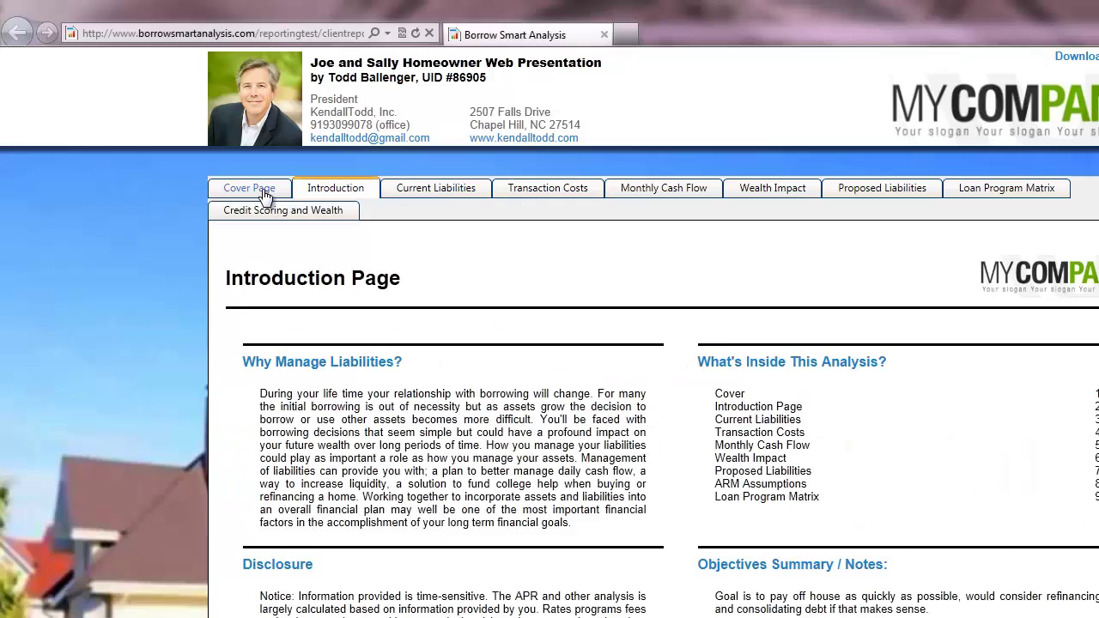
pyautogui.click(264, 194)
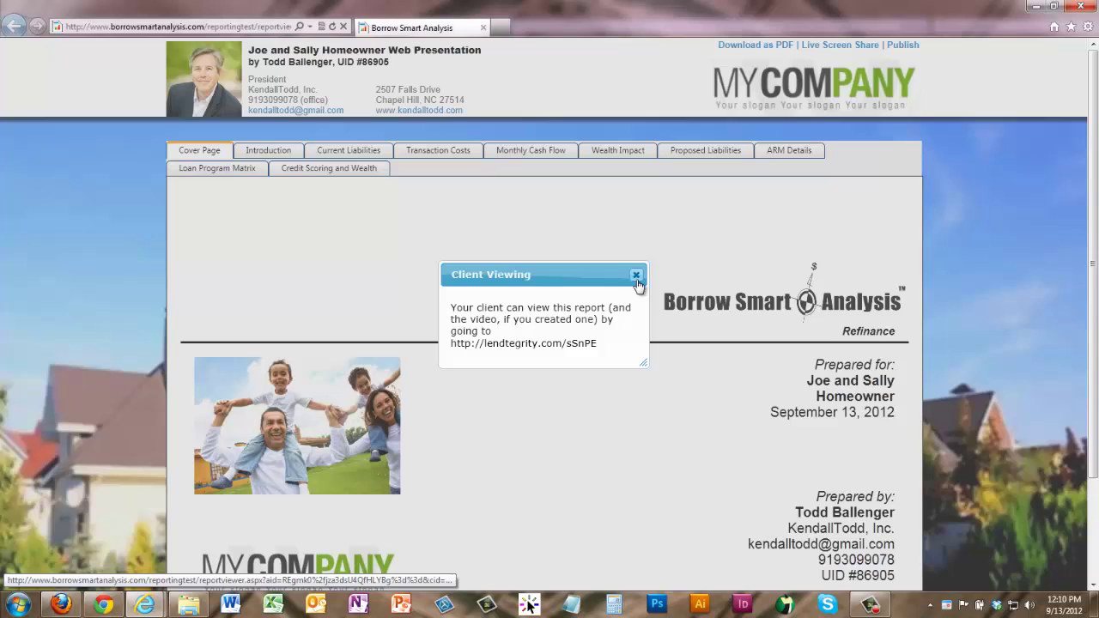
# Dismiss the Client Viewing dialog in the presentation viewer and publish the presentation again, choosing to add a video screen recording.
pyautogui.click(637, 275)
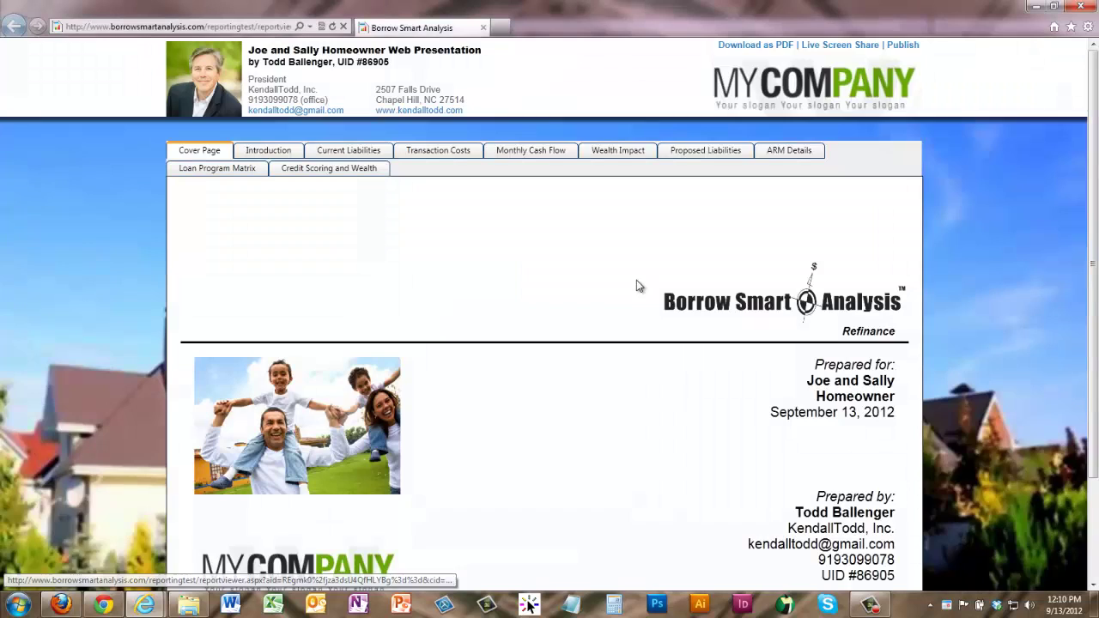
pyautogui.click(1037, 6)
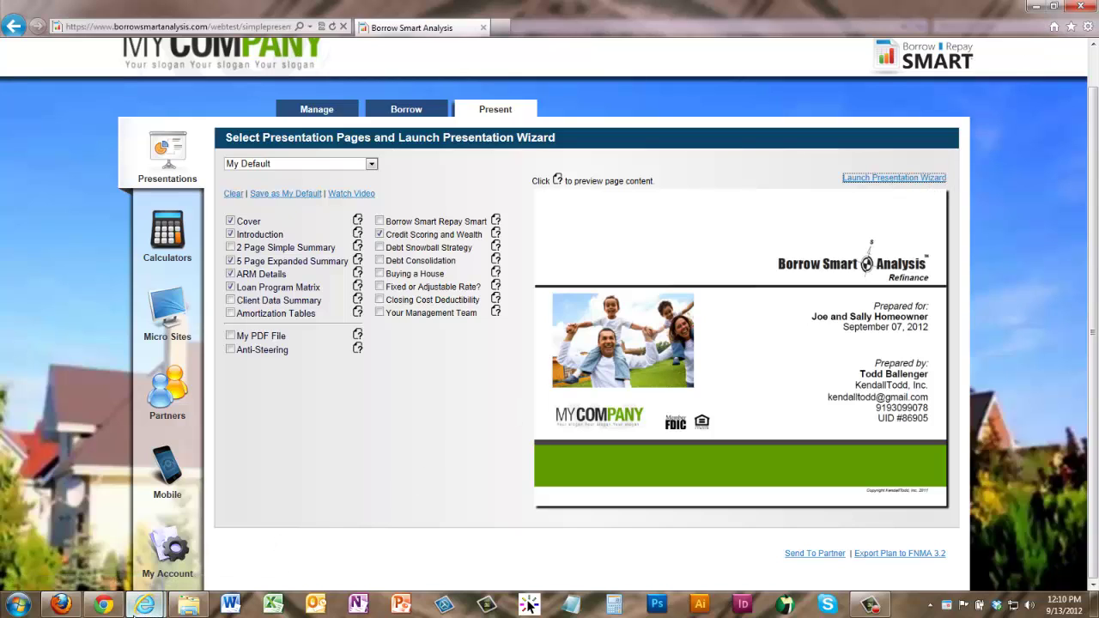
pyautogui.moveTo(144, 605)
pyautogui.click(206, 528)
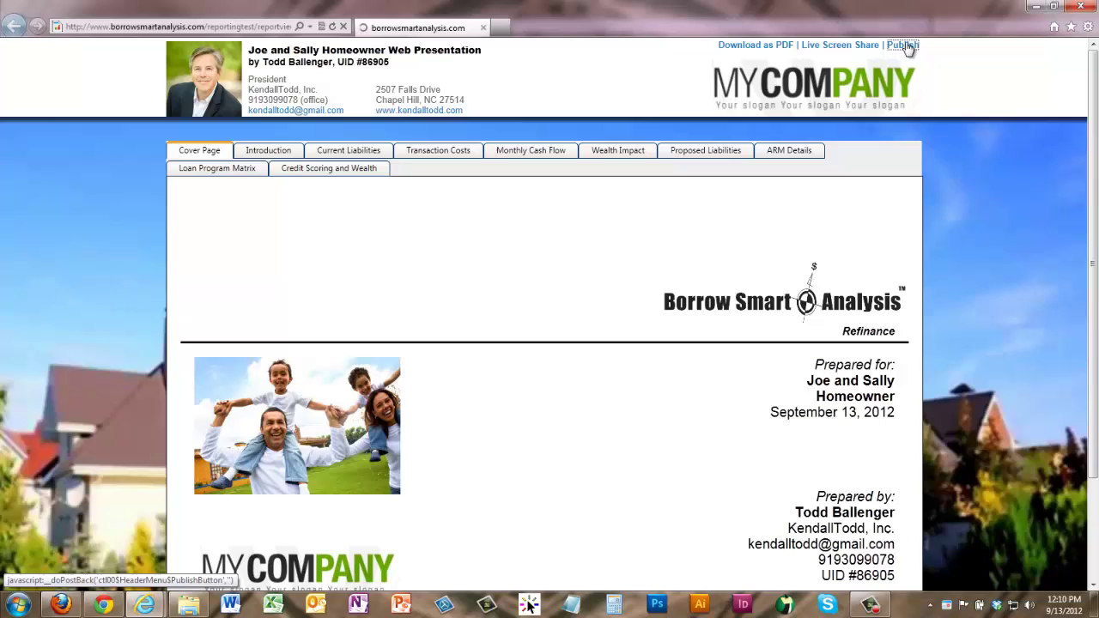
pyautogui.click(901, 45)
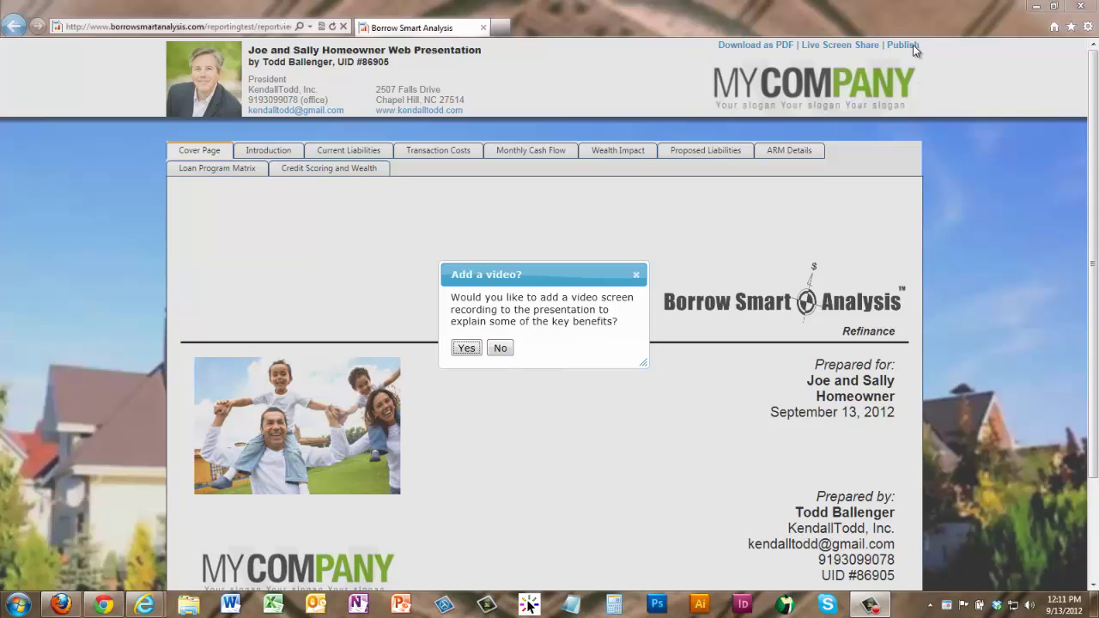
pyautogui.click(466, 348)
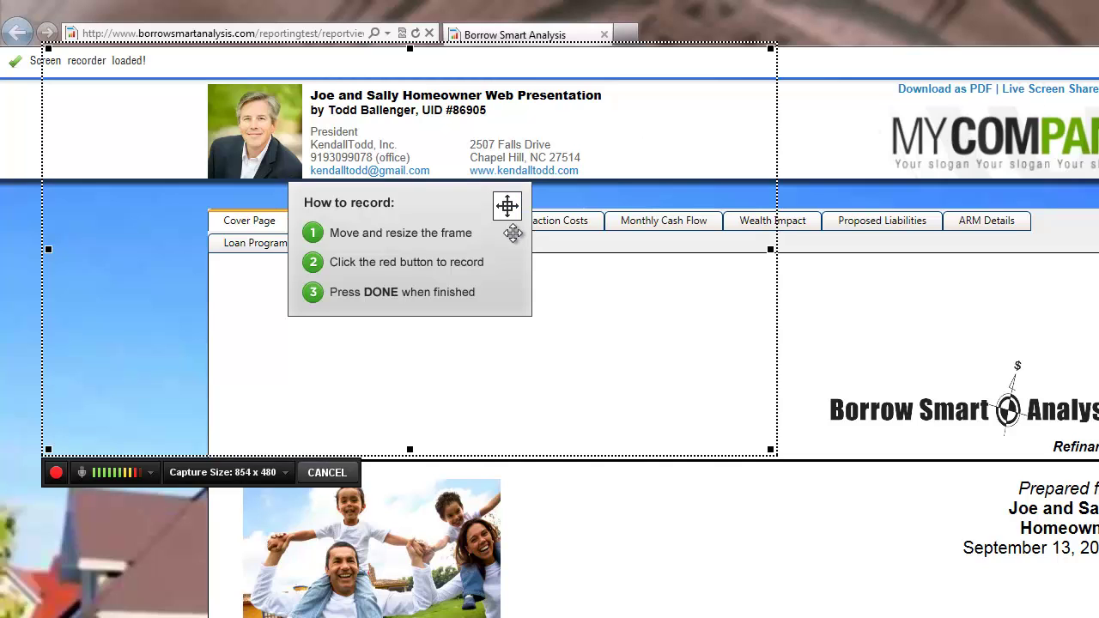
# Fit the recording frame over the presentation at a capture size of 1108 x 762 and choose the microphone.
pyautogui.moveTo(515, 212); pyautogui.dragTo(684, 254)
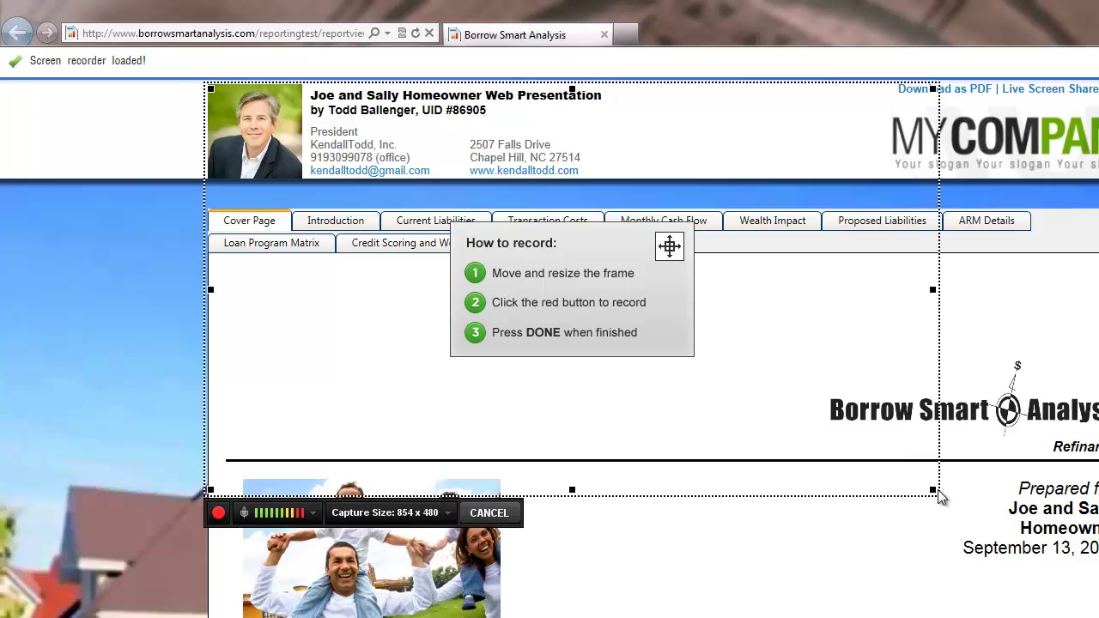
pyautogui.moveTo(933, 489); pyautogui.dragTo(1098, 617)
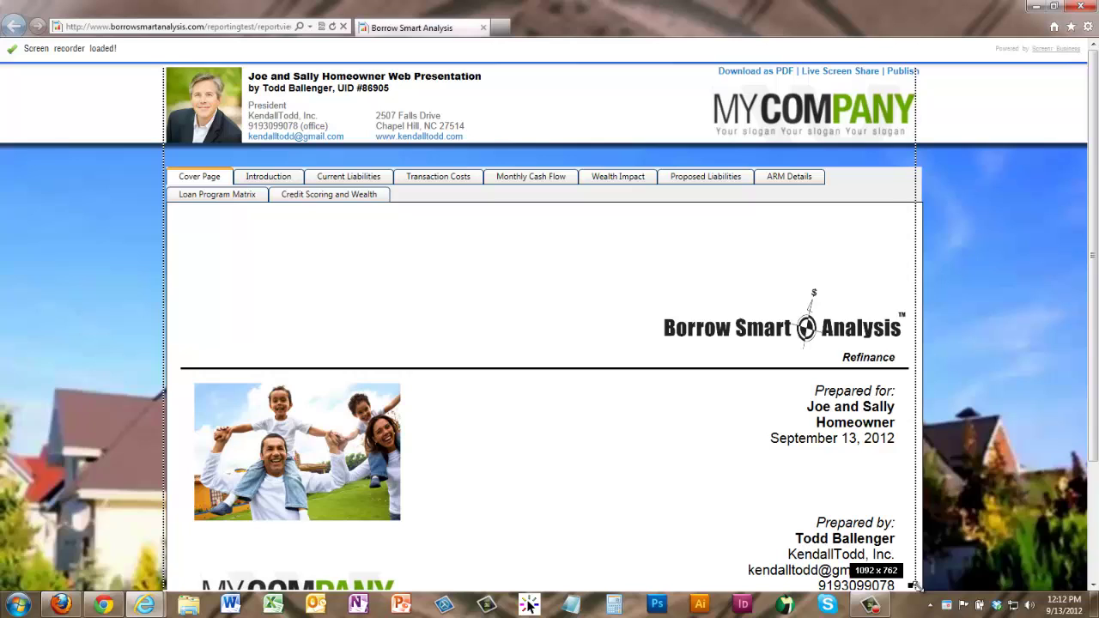
pyautogui.moveTo(915, 584); pyautogui.dragTo(924, 585)
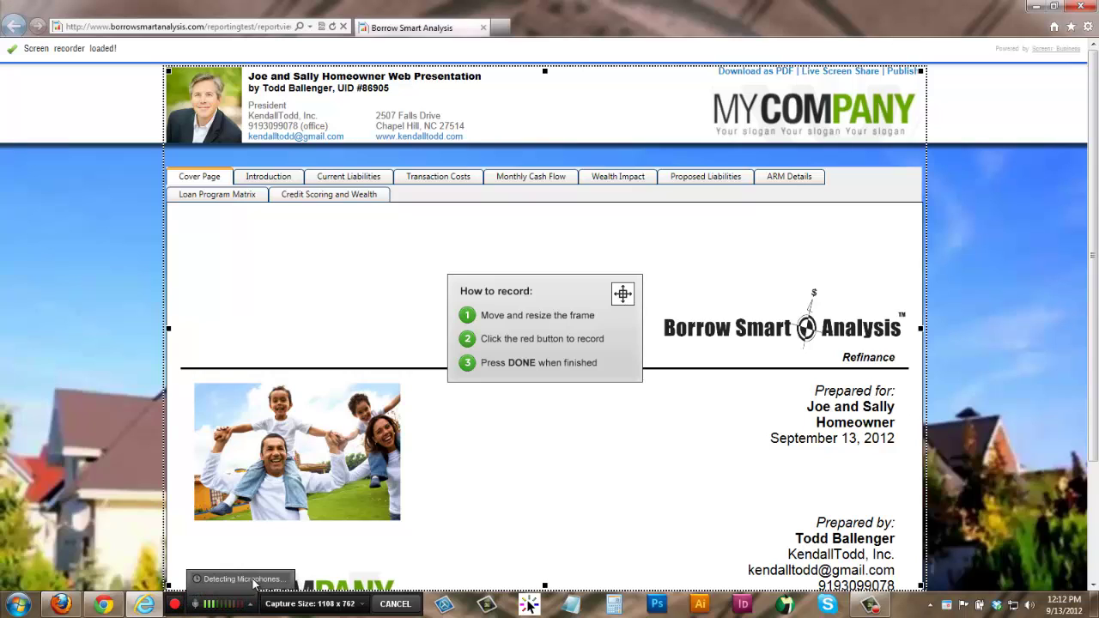
pyautogui.click(251, 605)
pyautogui.click(265, 527)
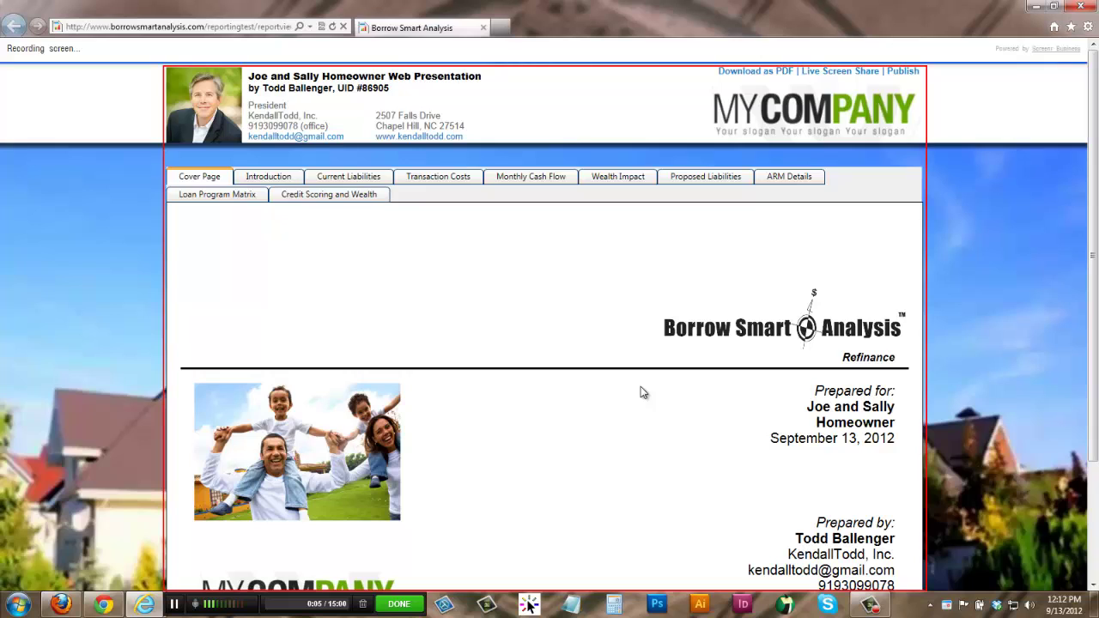
# Record a walkthrough of the Current Liabilities, Transaction Costs, Monthly Cash Flow, Wealth Impact and Proposed Liabilities pages and finish the recording.
pyautogui.click(359, 182)
pyautogui.click(428, 182)
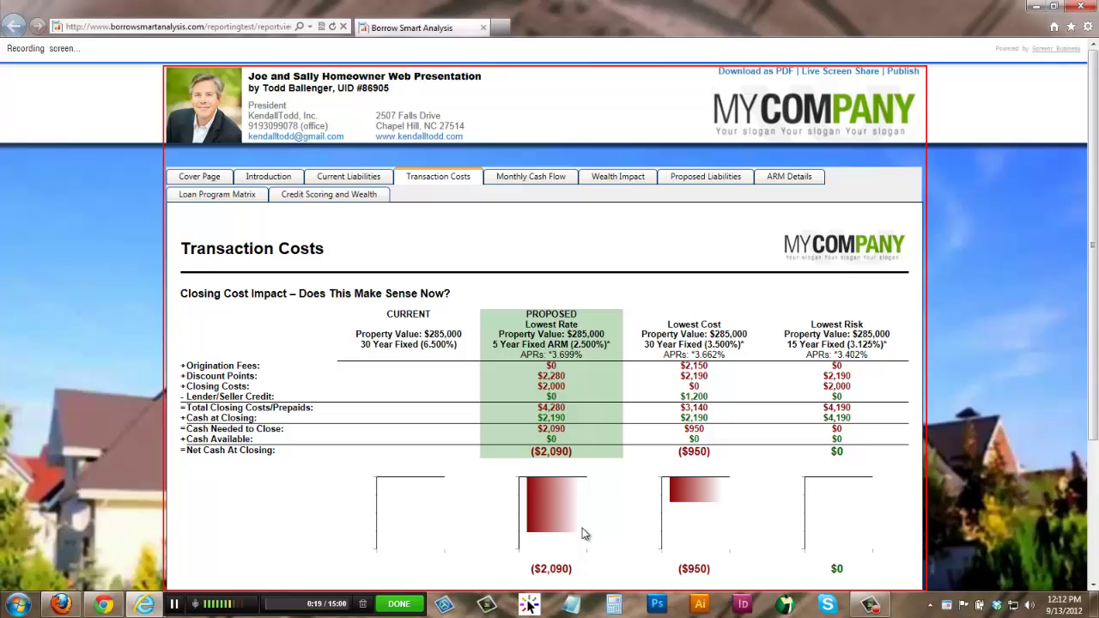
pyautogui.click(527, 182)
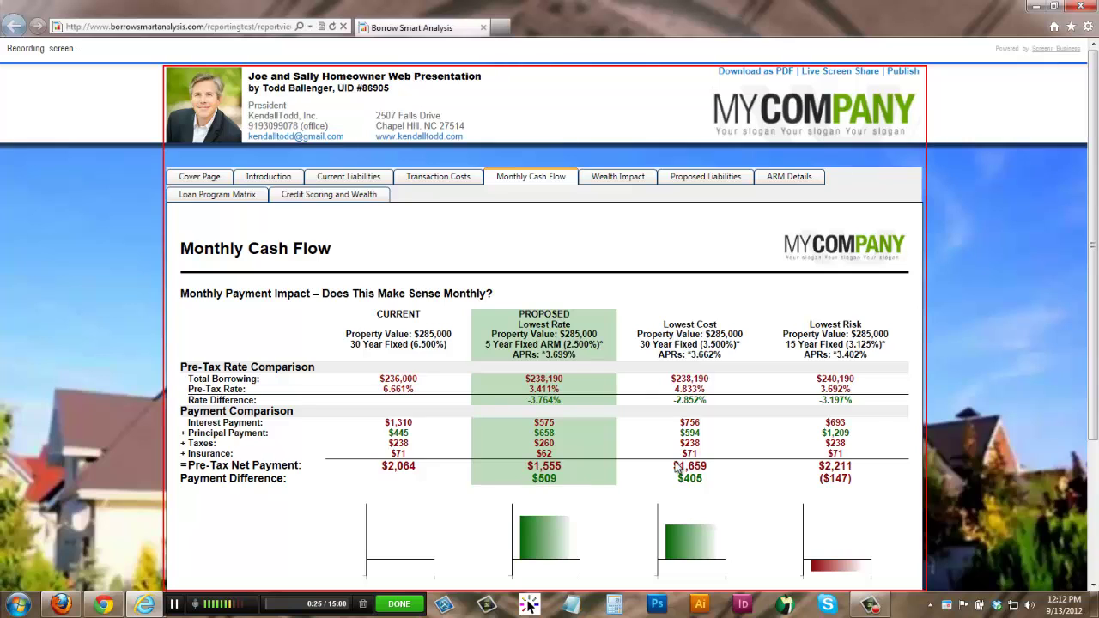
pyautogui.scroll(-2, 1086, 292)
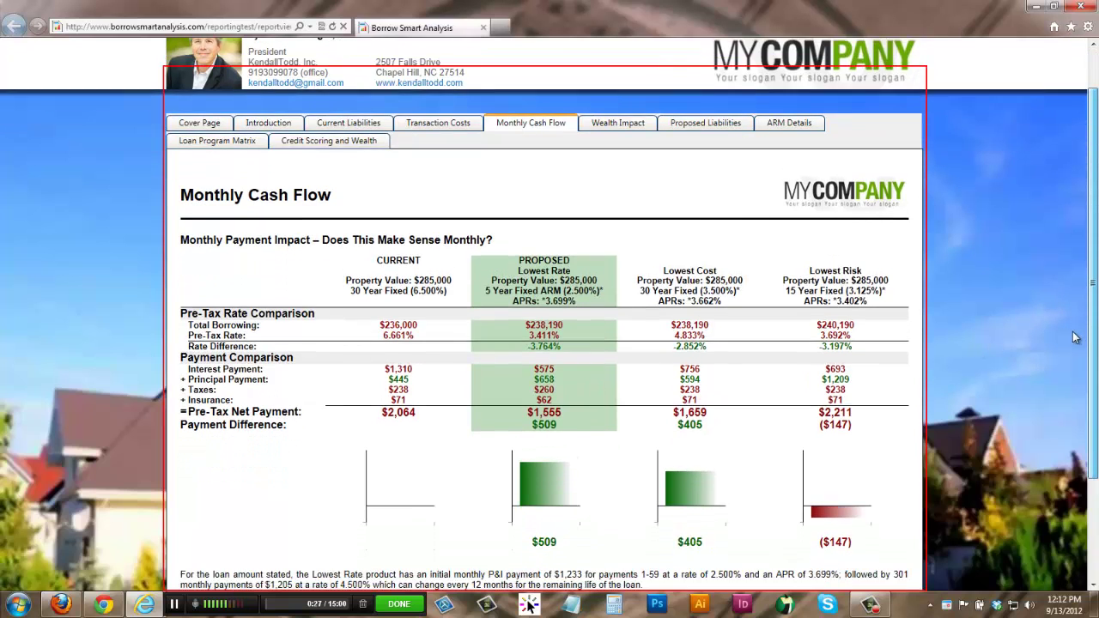
pyautogui.click(618, 91)
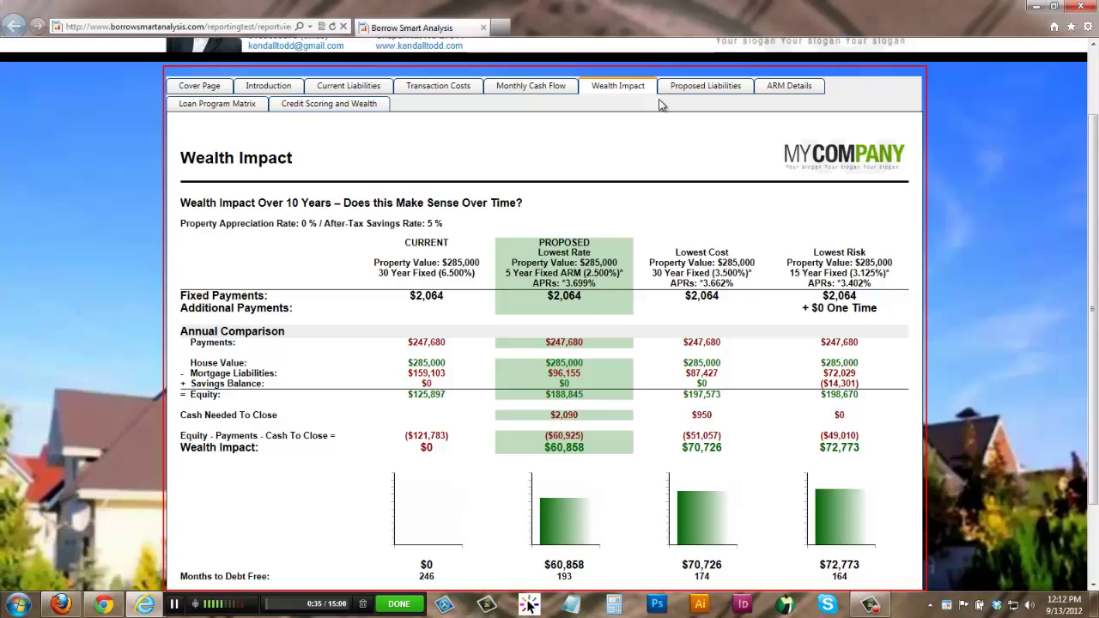
pyautogui.click(692, 90)
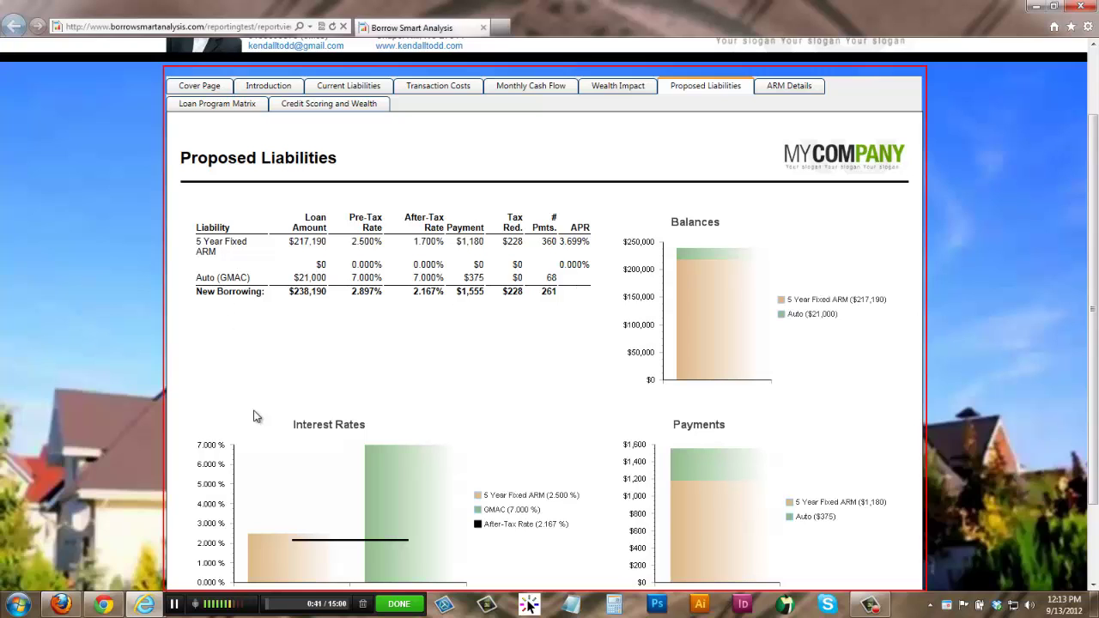
pyautogui.click(398, 606)
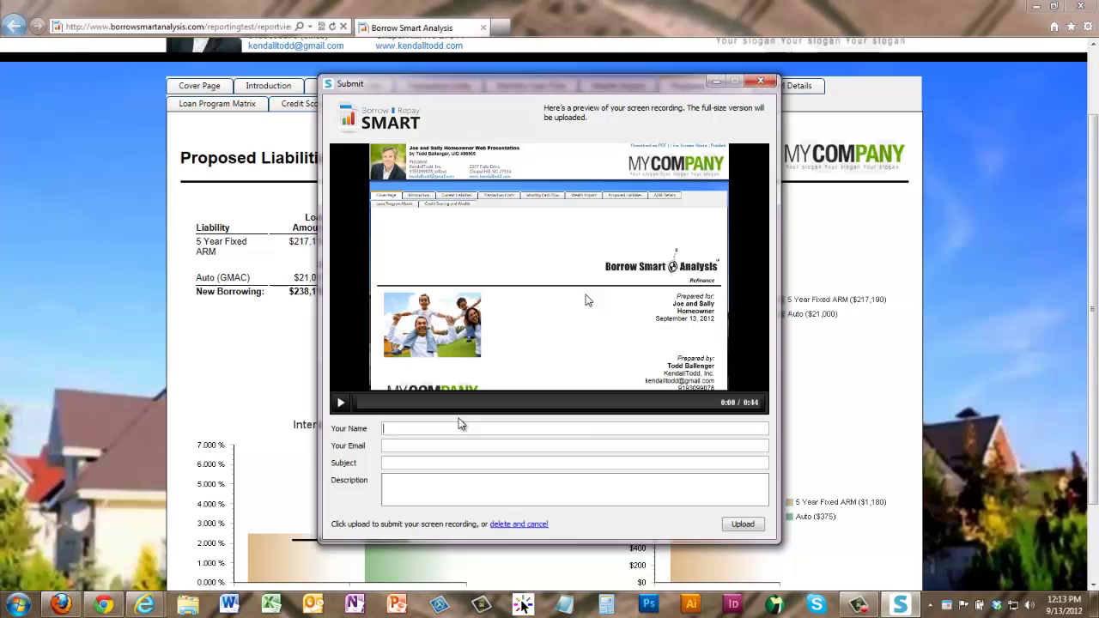
# Fill in the recording's name and e-mail fields, set the subject to "Your Presentation", and upload the recording.
pyautogui.click(454, 428)
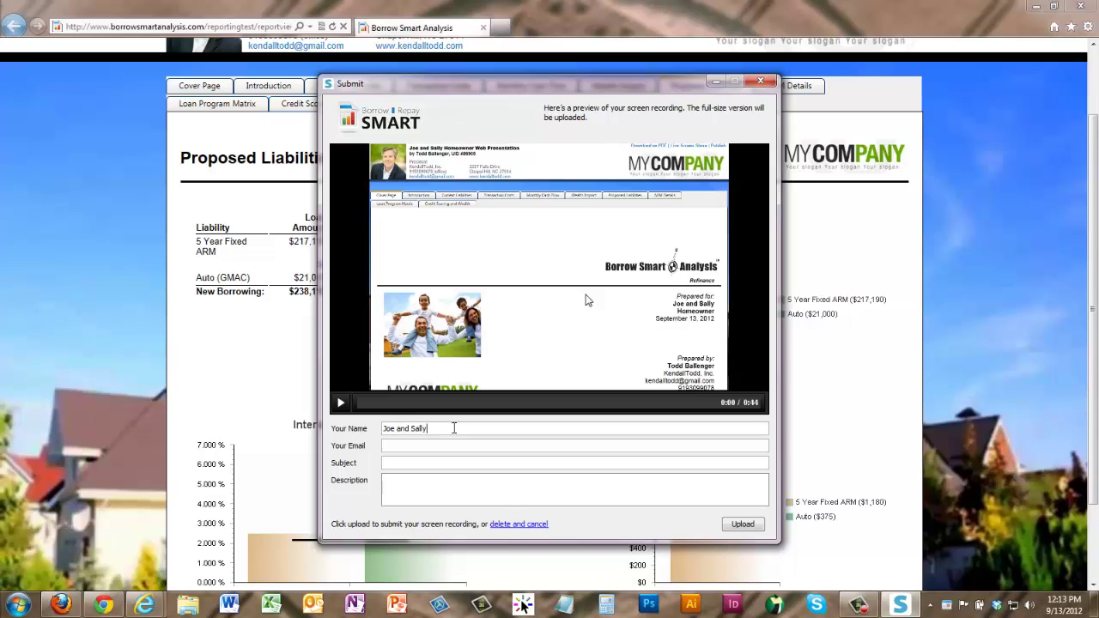
pyautogui.write('Joe and Sally Homeowner')
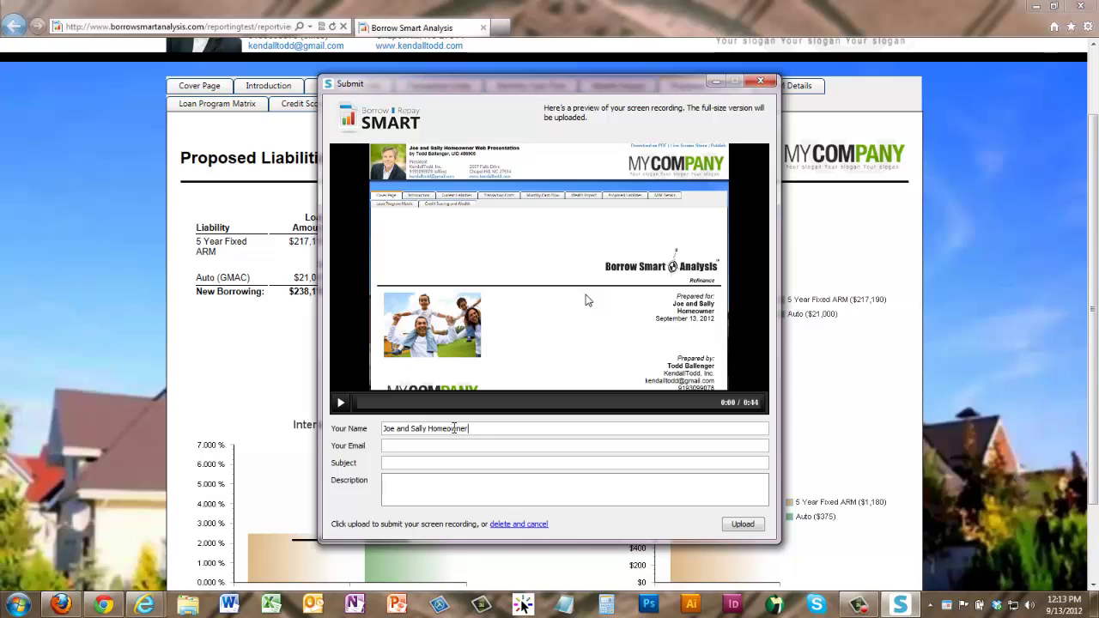
pyautogui.press('Tab')
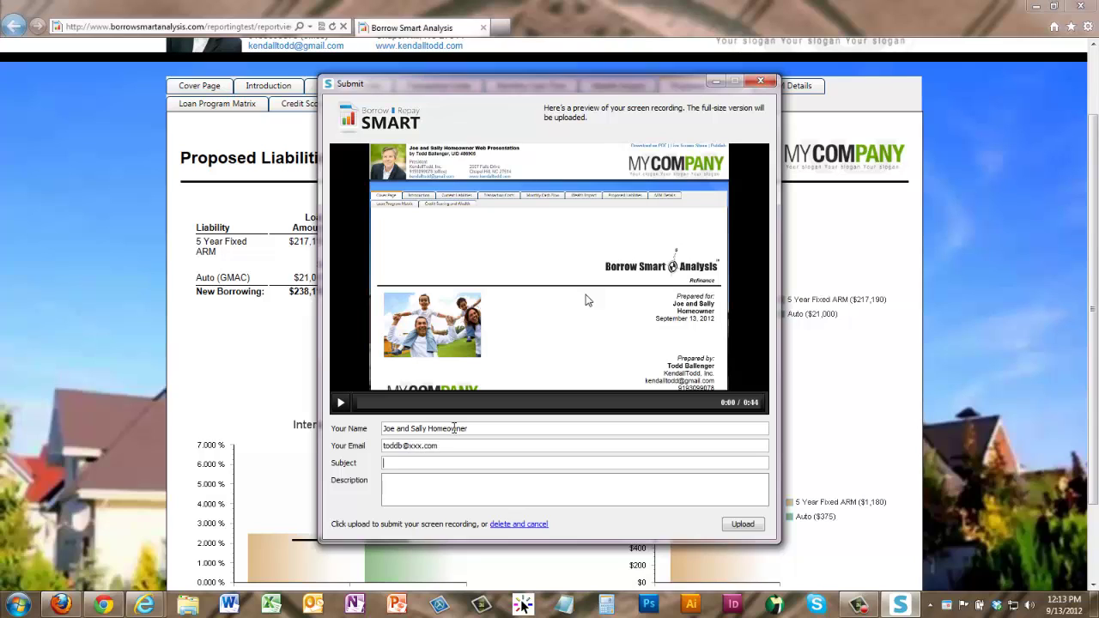
pyautogui.write('Your ')
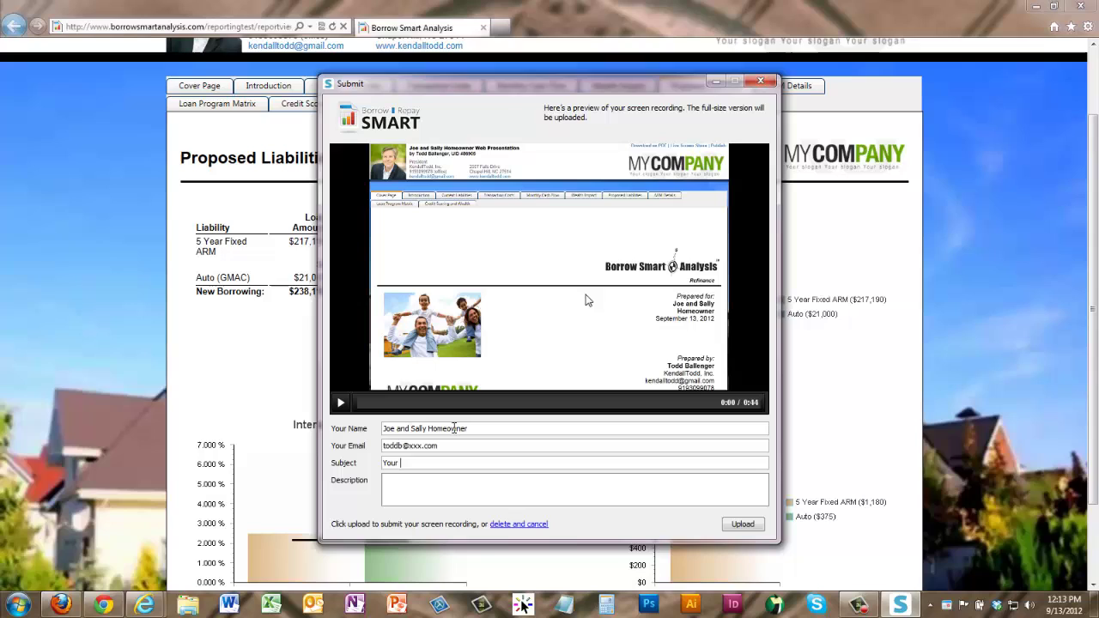
pyautogui.write('Presentation')
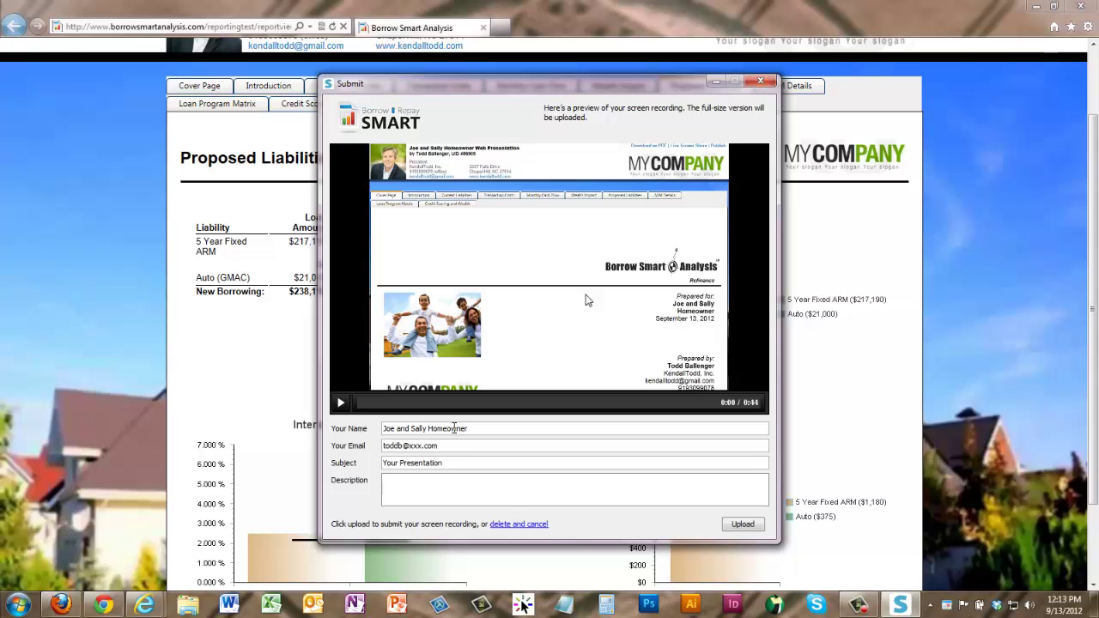
pyautogui.click(742, 523)
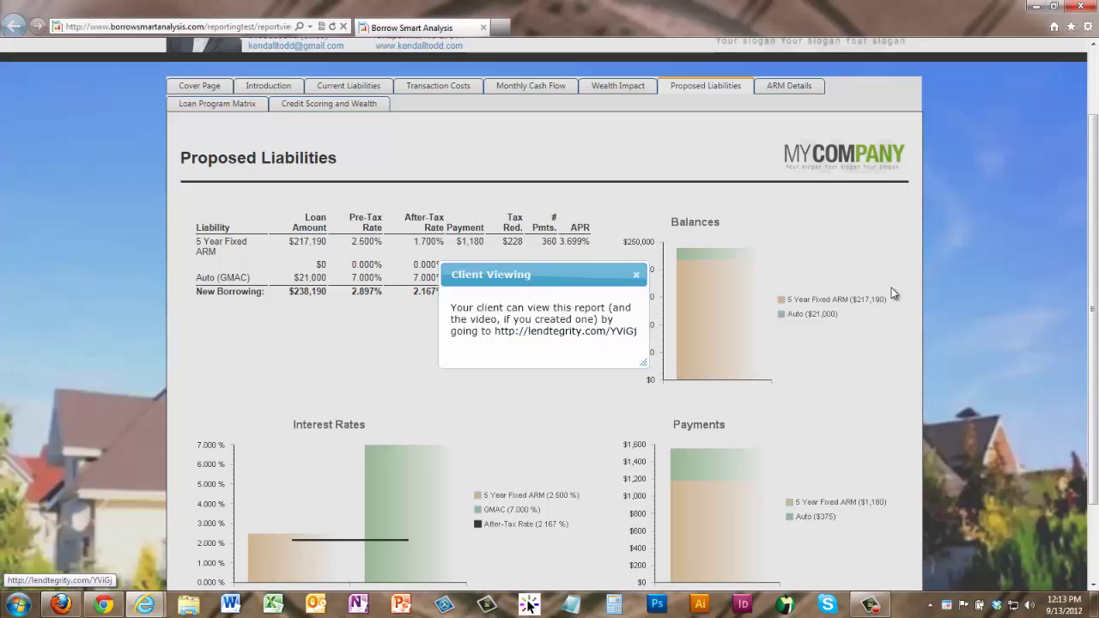
# Open the newly published client report link, browse its pages from Cover Page to Monthly Cash Flow, and return to the Video page.
pyautogui.moveTo(1094, 154); pyautogui.dragTo(1095, 95)
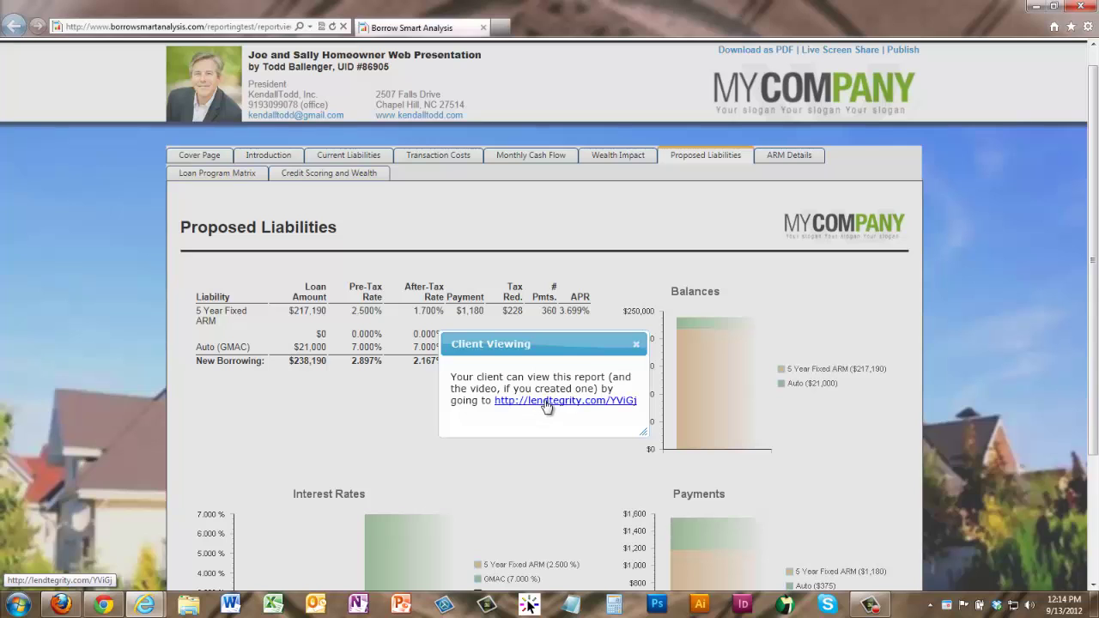
pyautogui.click(550, 403)
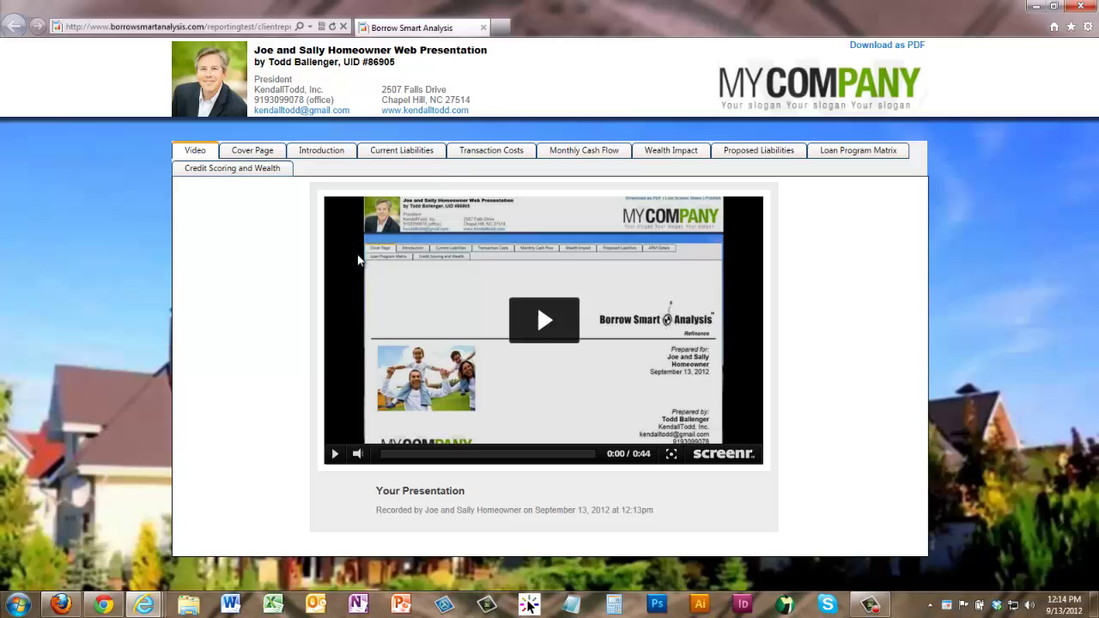
pyautogui.click(255, 154)
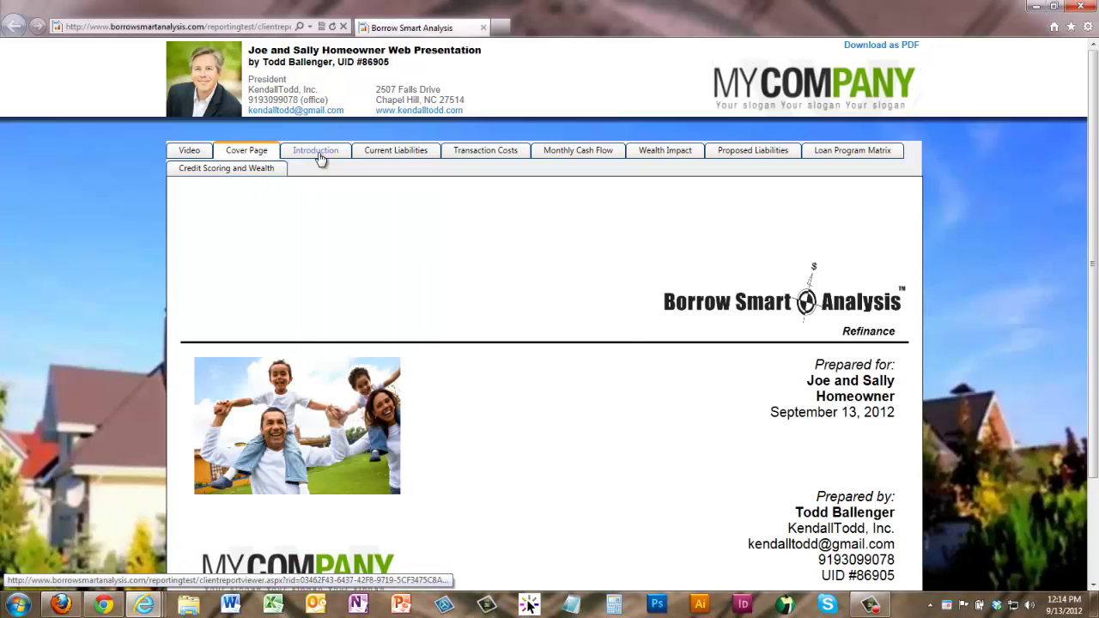
pyautogui.click(318, 157)
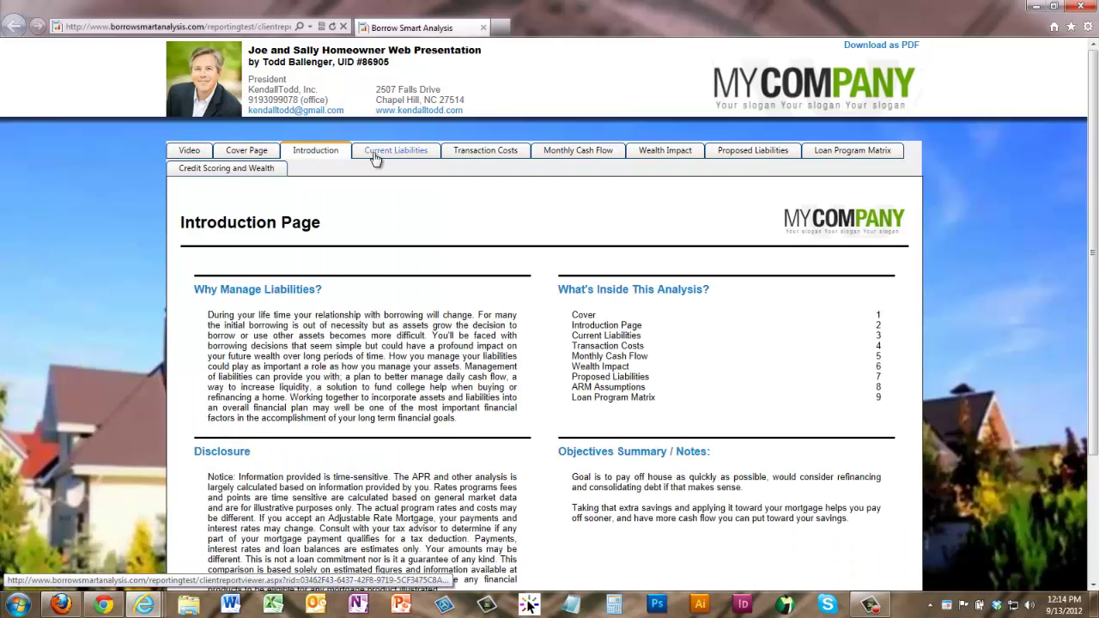
pyautogui.click(482, 154)
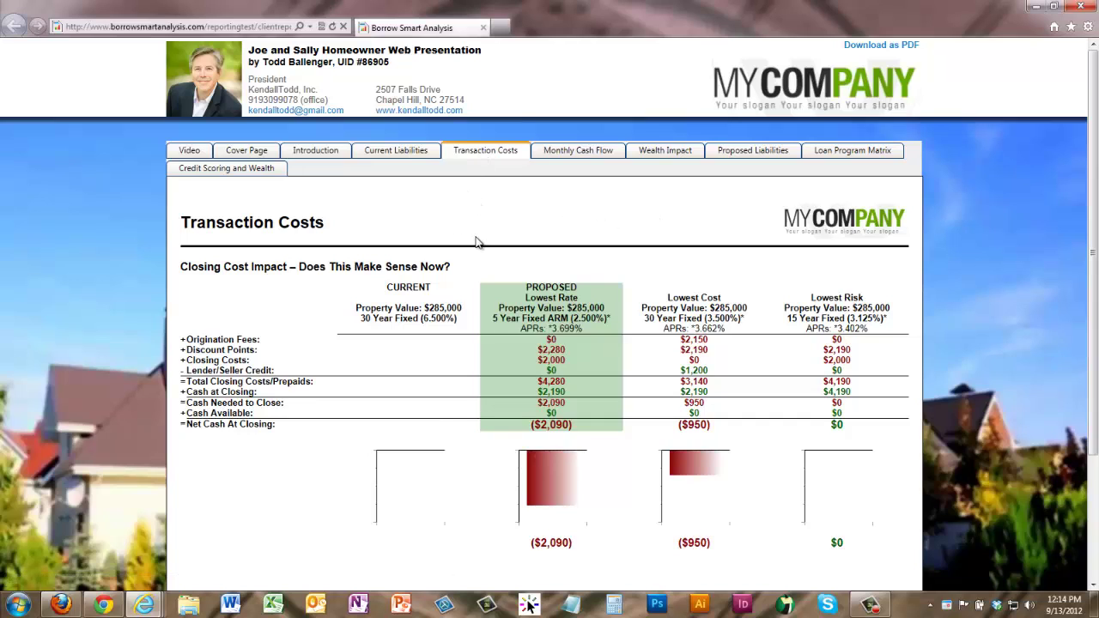
pyautogui.click(573, 156)
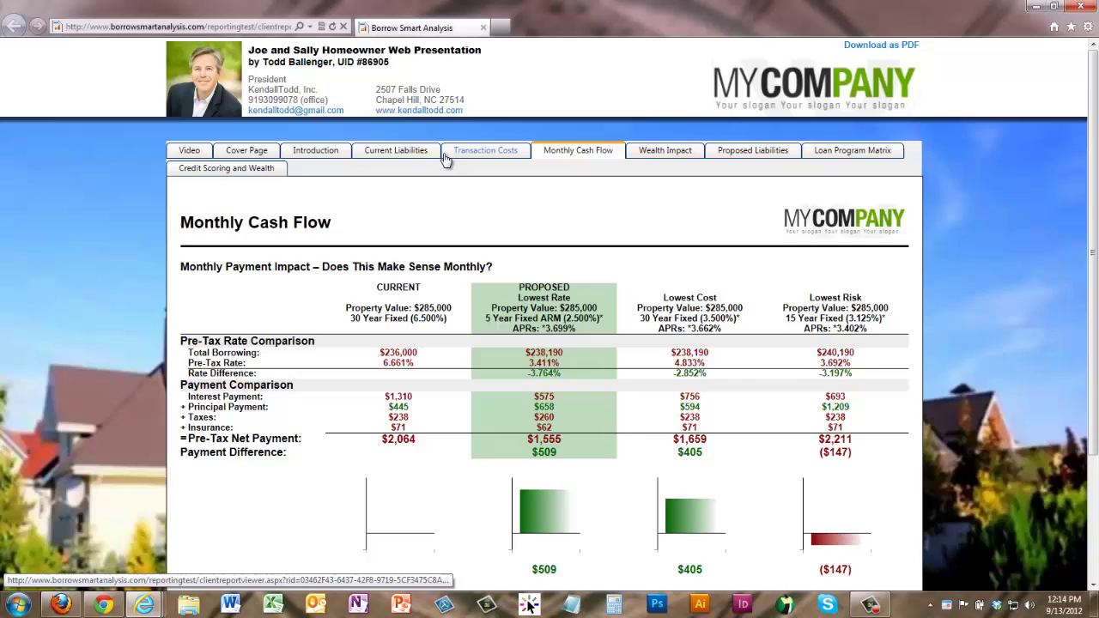
pyautogui.click(419, 160)
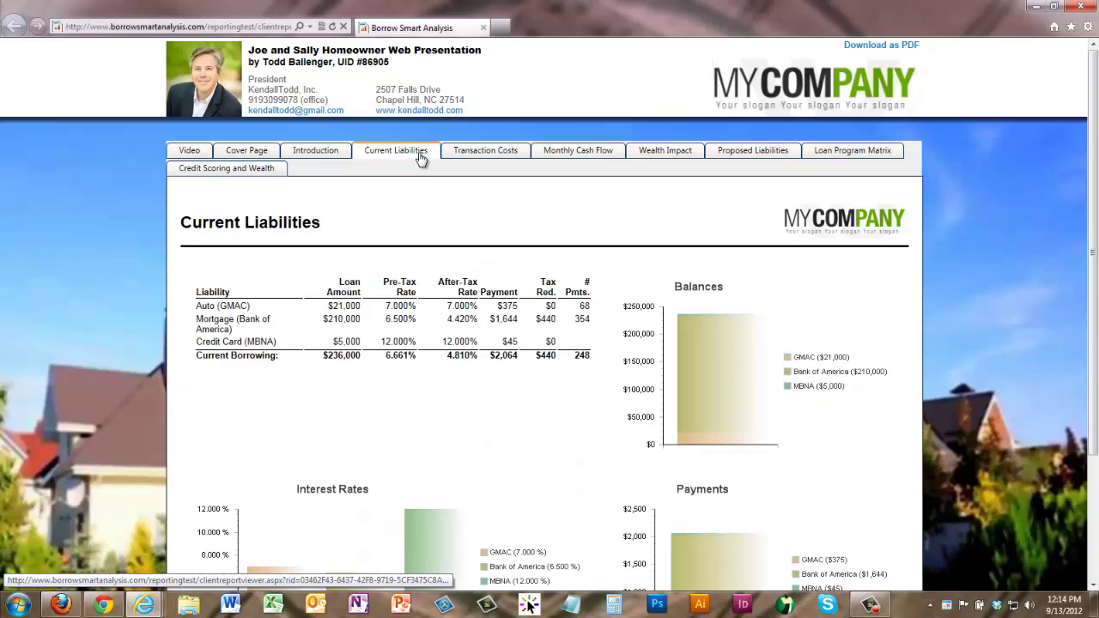
pyautogui.click(292, 153)
pyautogui.click(246, 161)
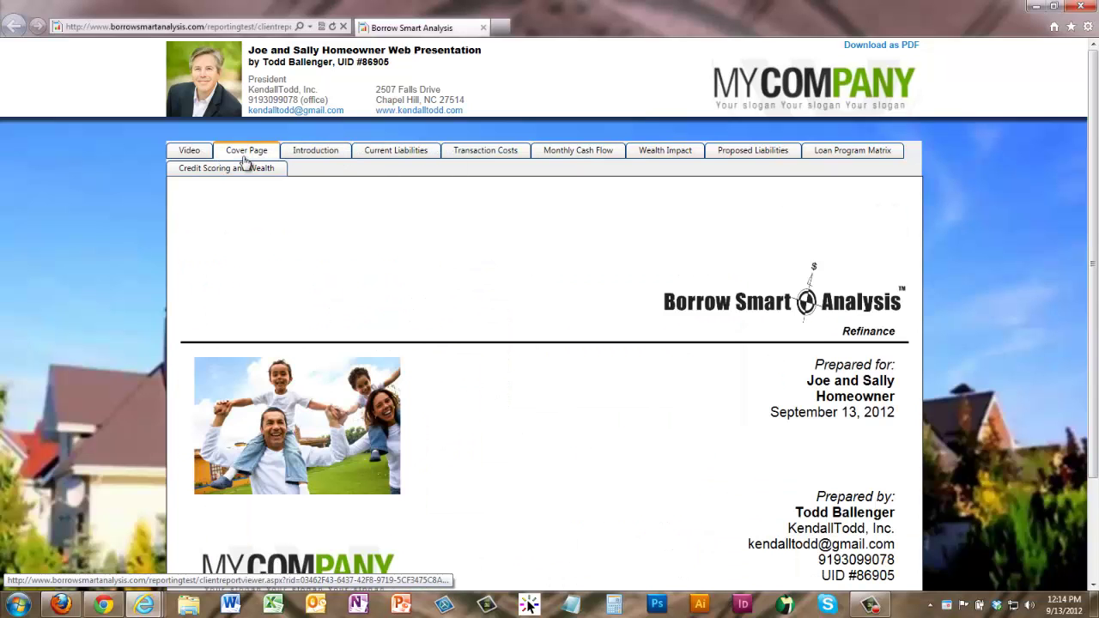
pyautogui.click(192, 161)
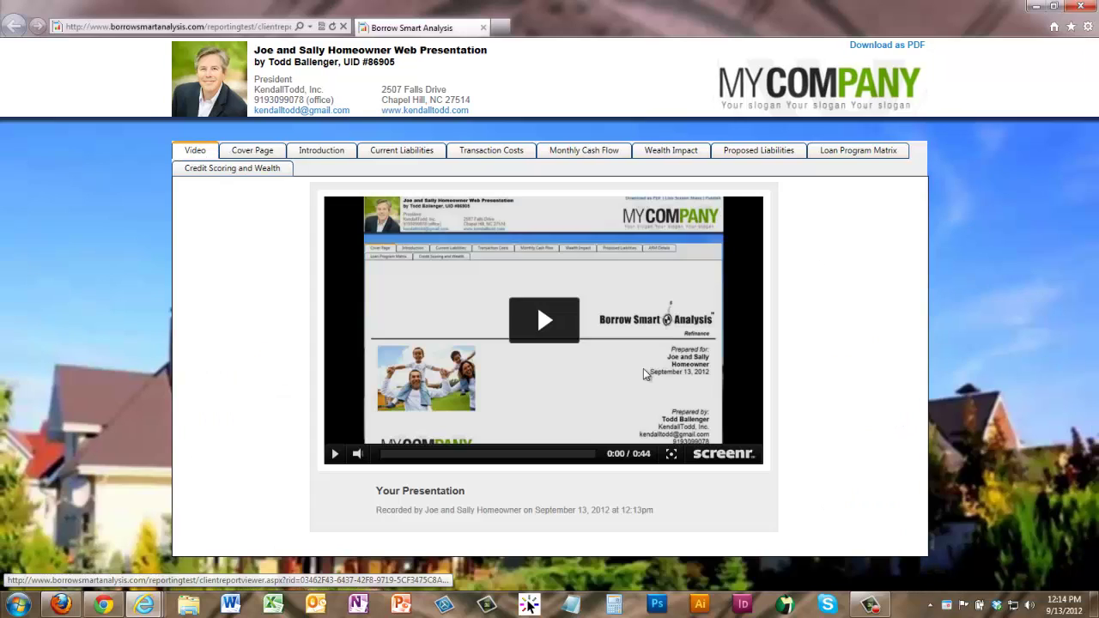